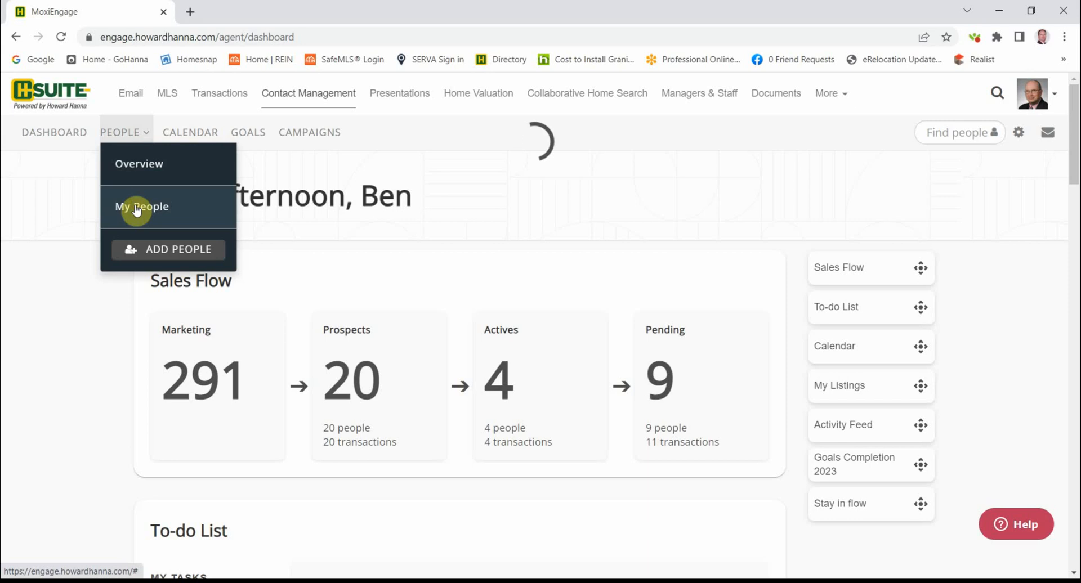
Open the My People list and look over its contacts and the available sort options.
left_click(136, 208)
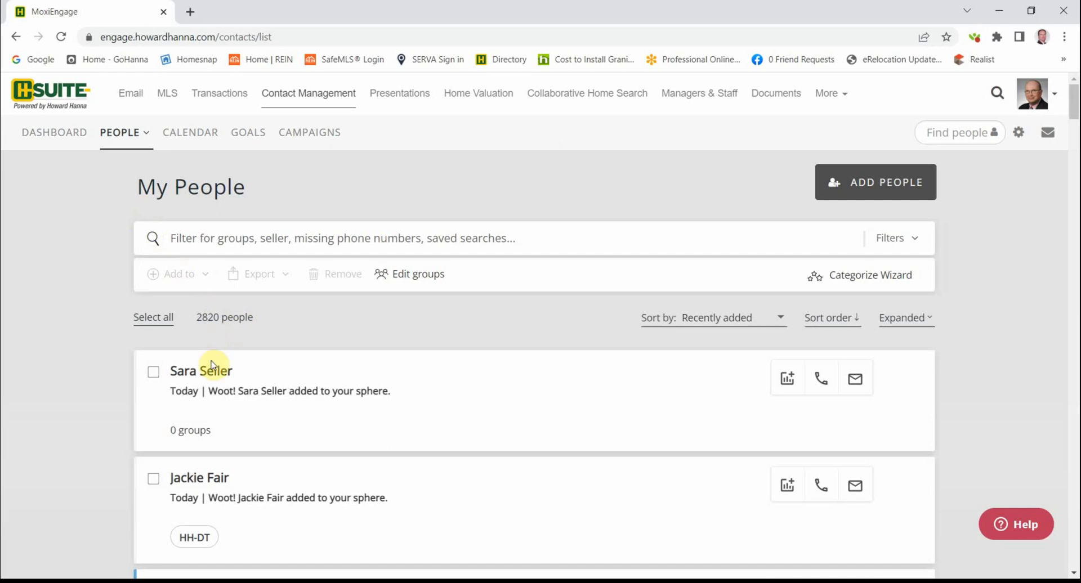
scroll(212, 370, "down", 7)
scroll(210, 426, "down", 5)
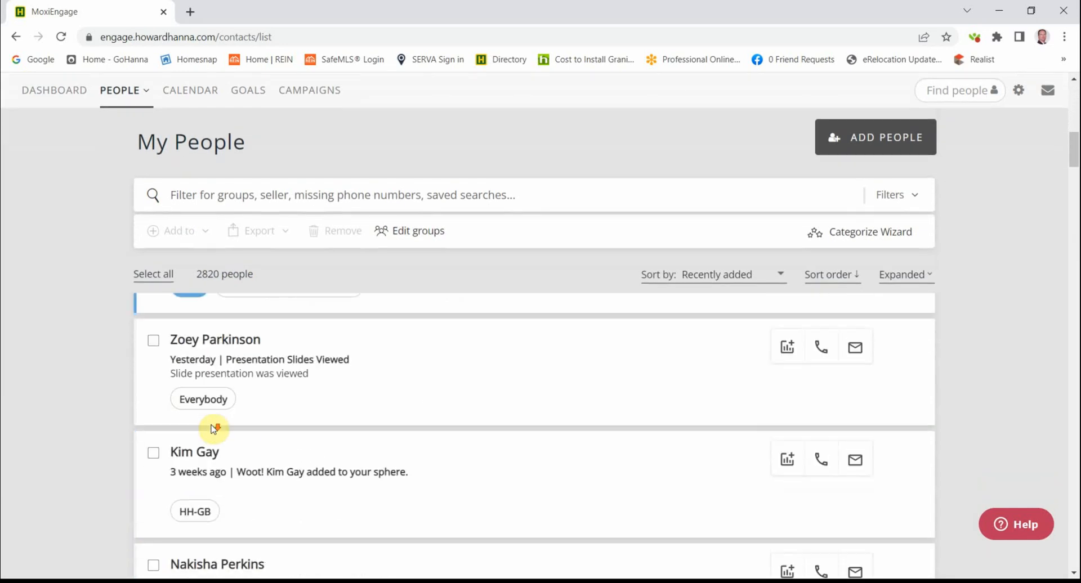
scroll(213, 426, "up", 10)
scroll(217, 420, "up", 2)
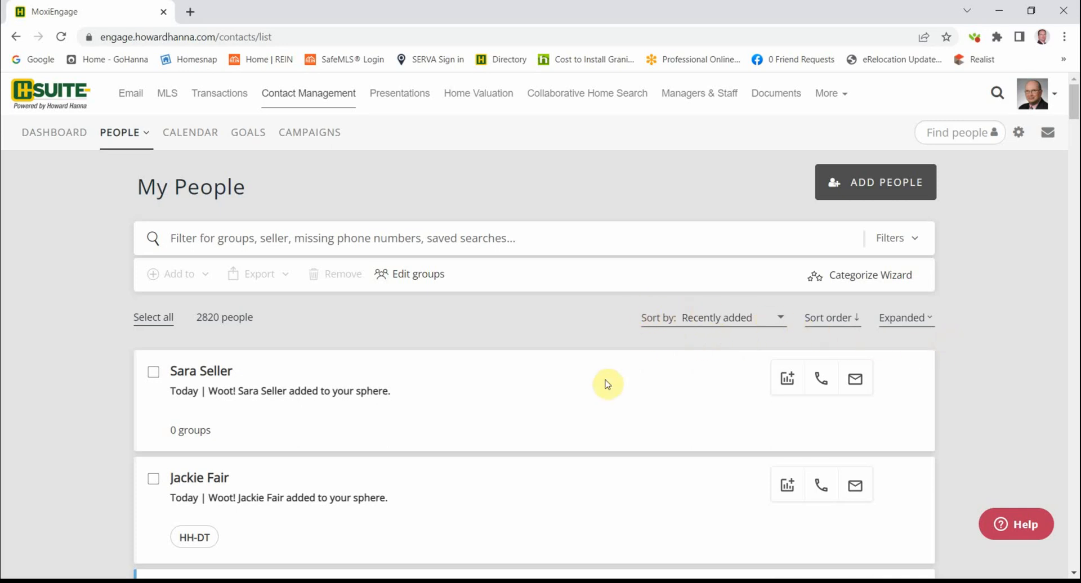
left_click(780, 321)
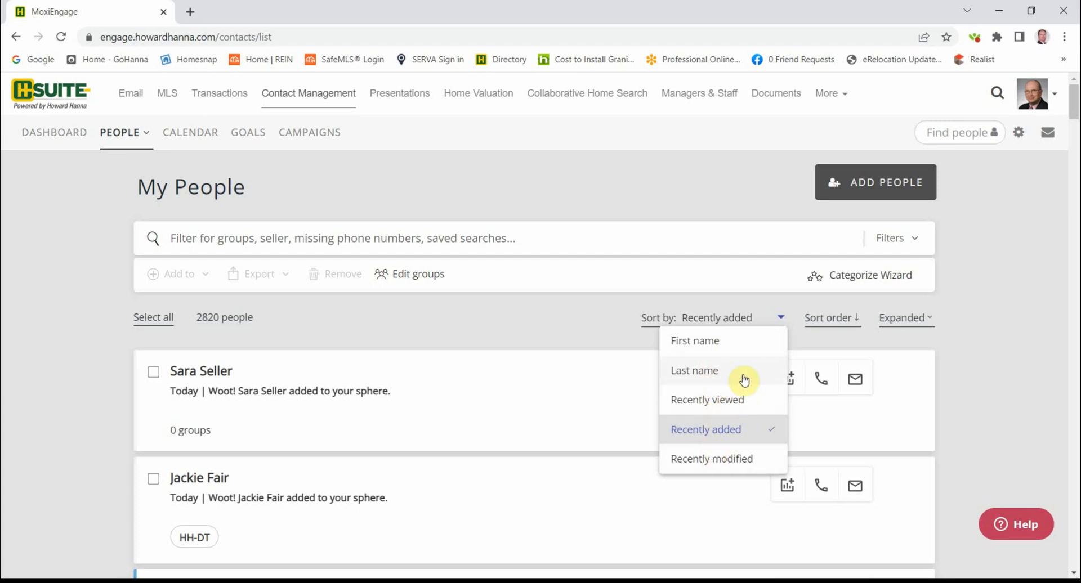
left_click(796, 346)
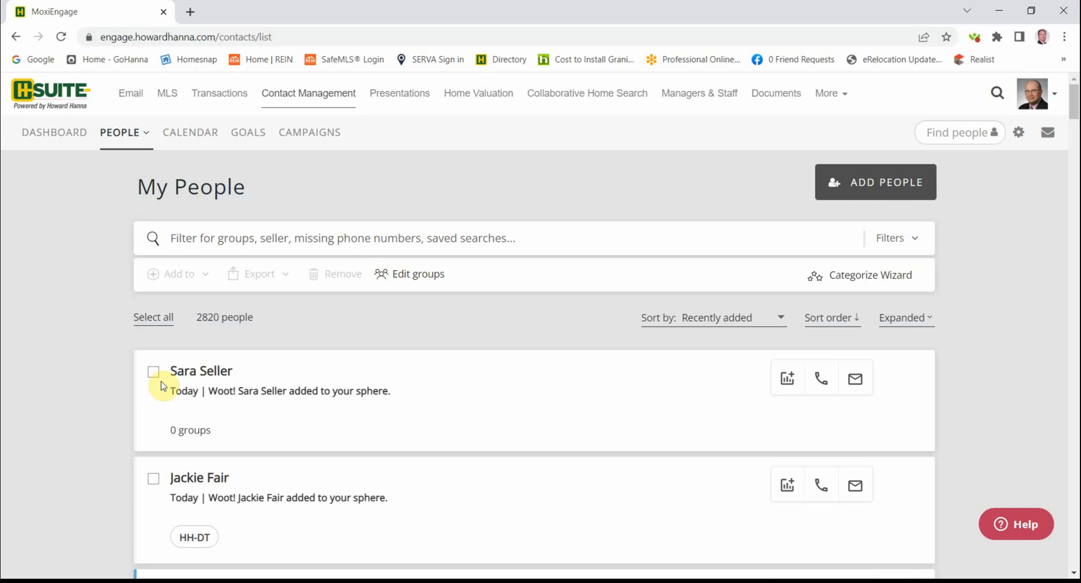
Open the most recently added contact's profile and review its details and the non-client options.
left_click(203, 372)
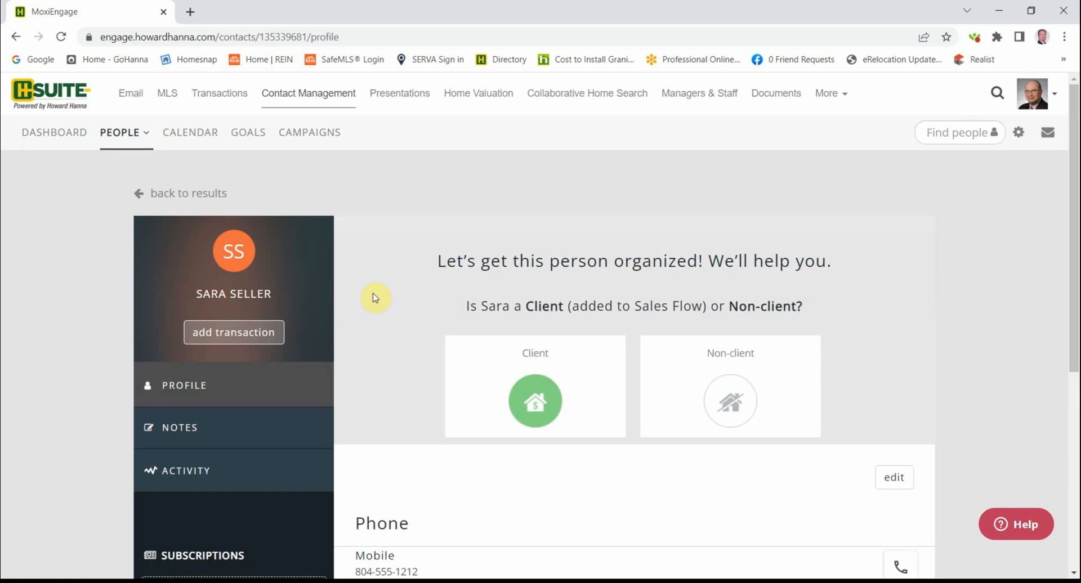
scroll(376, 298, "down", 1)
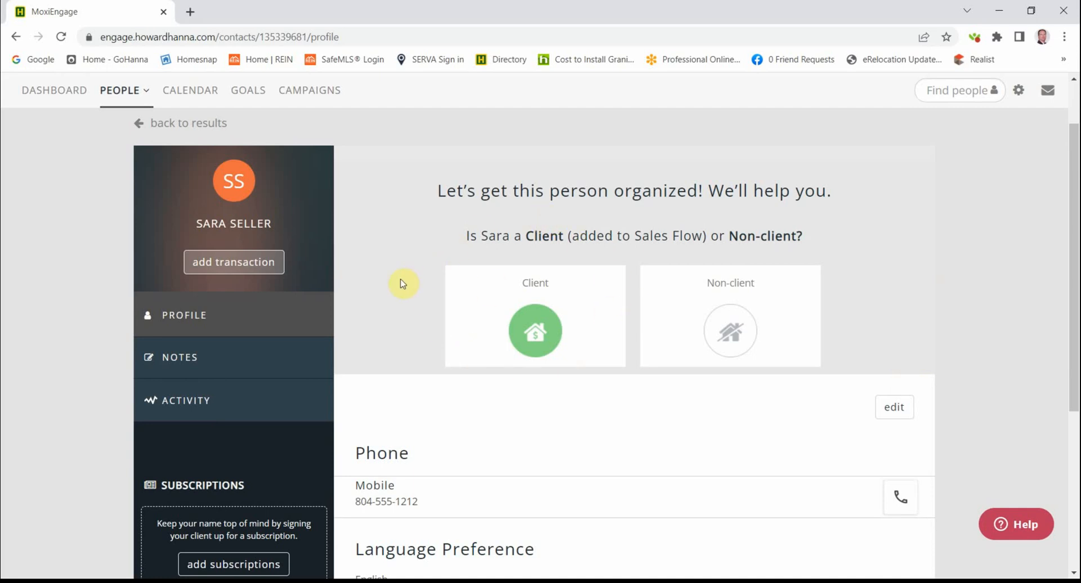
scroll(440, 454, "down", 1)
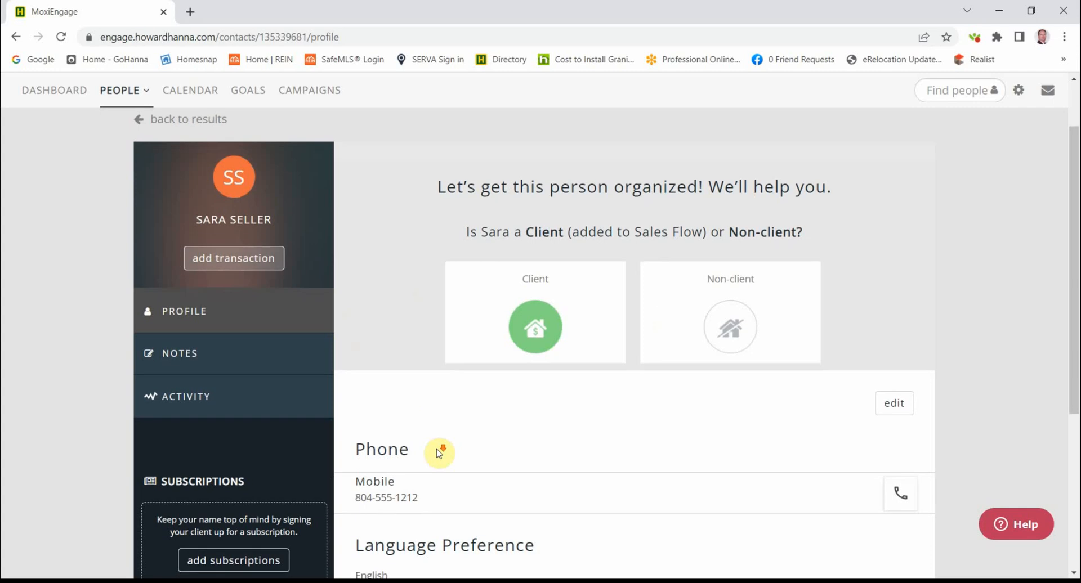
scroll(438, 453, "down", 2)
scroll(437, 451, "up", 3)
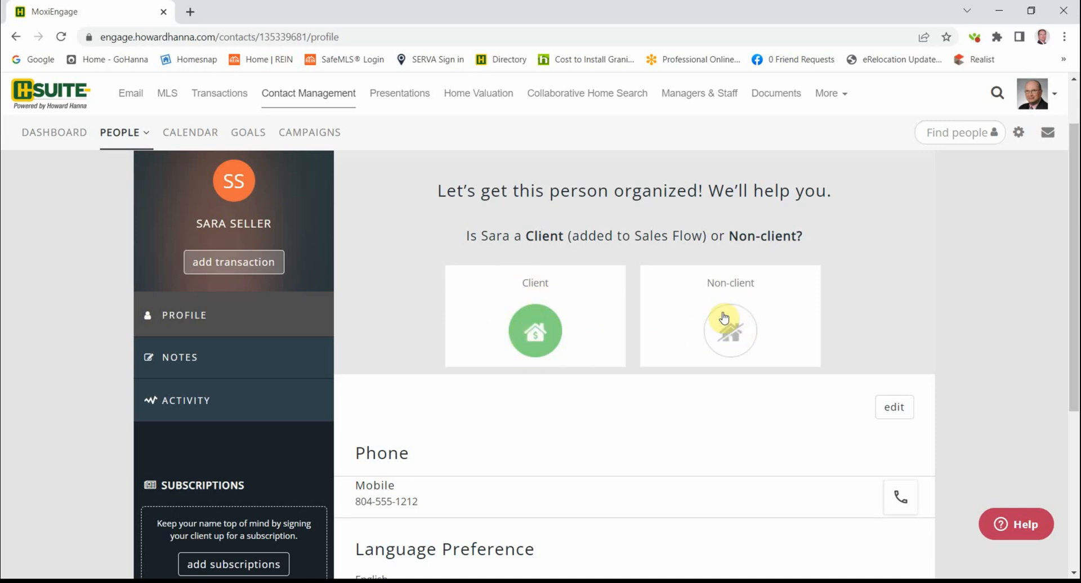
left_click(729, 332)
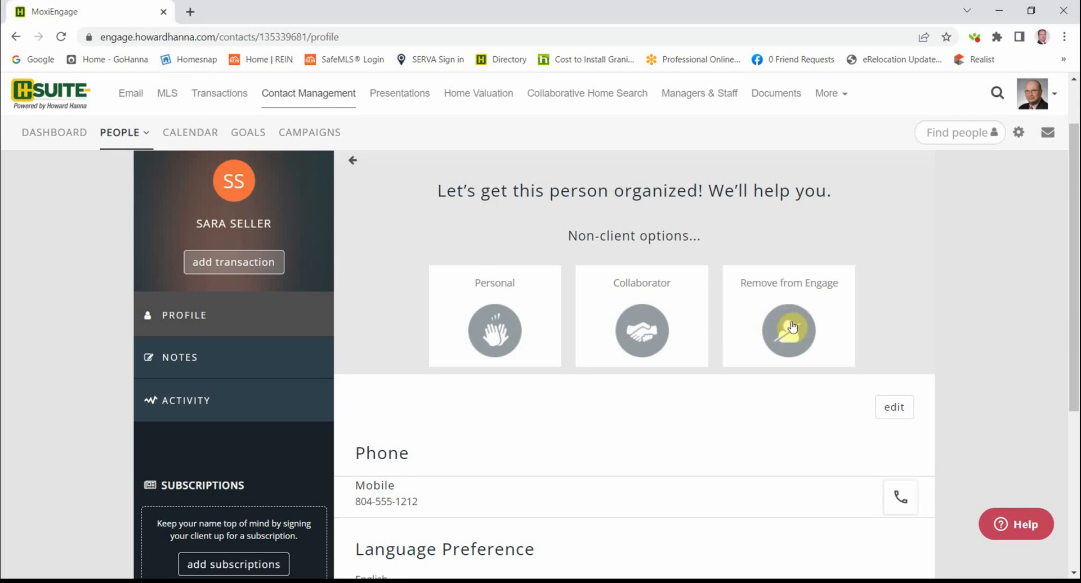
left_click(354, 161)
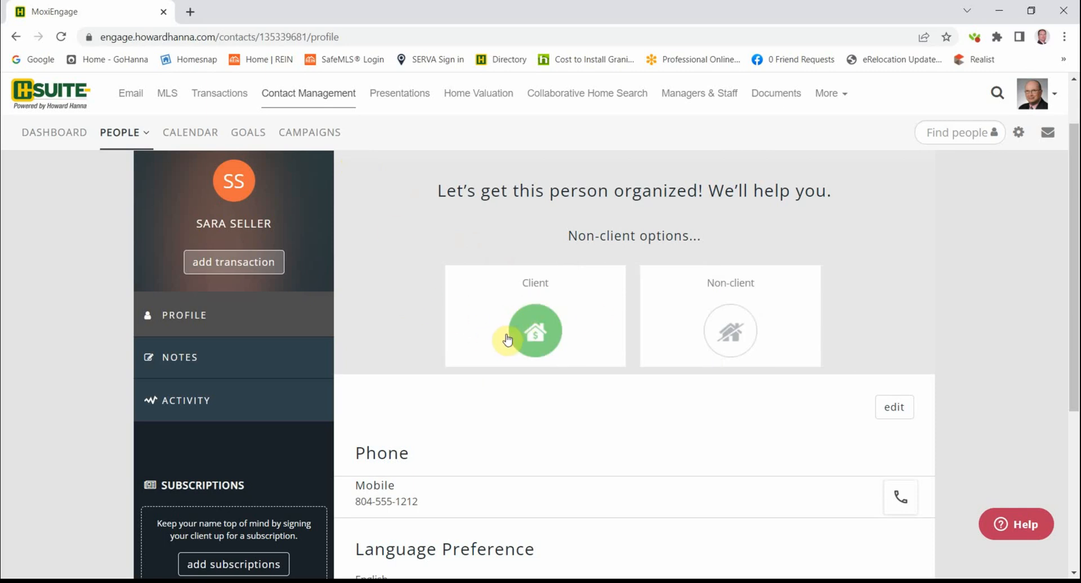
Classify the contact as a client and create a marketing plan, answering None of these for past transactions.
left_click(536, 325)
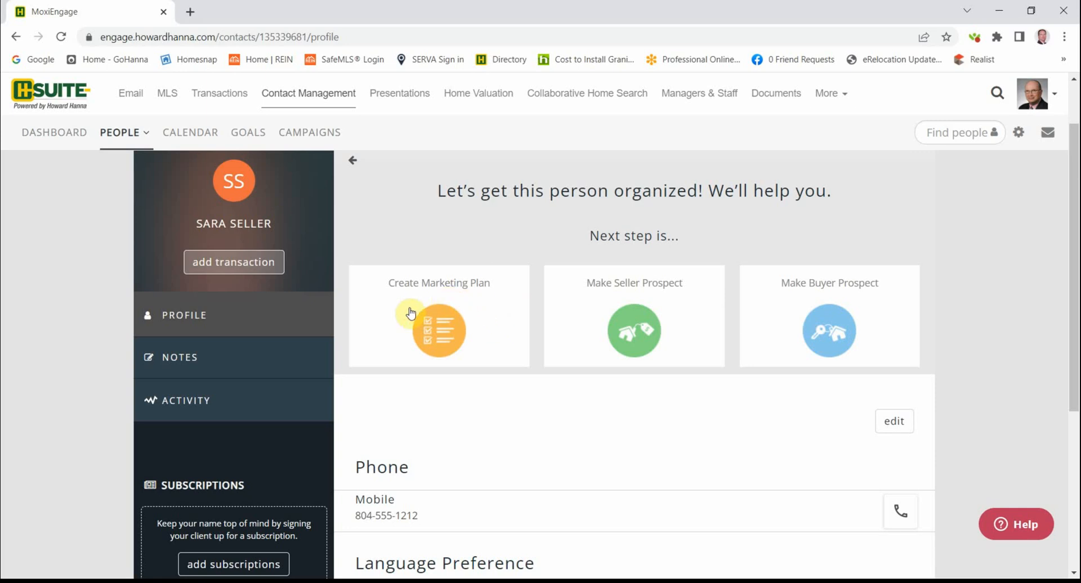
left_click(439, 331)
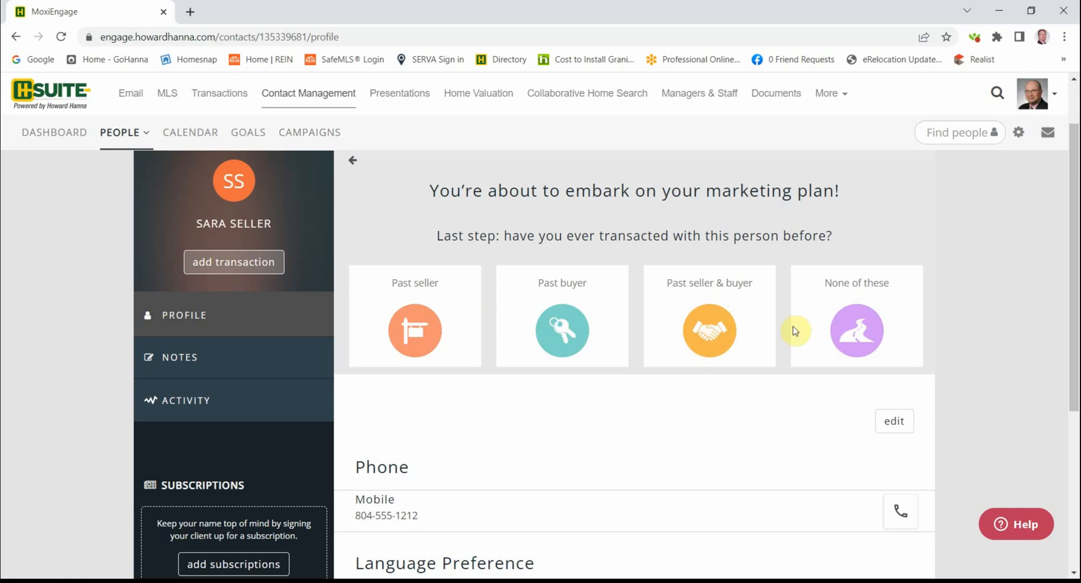
left_click(855, 333)
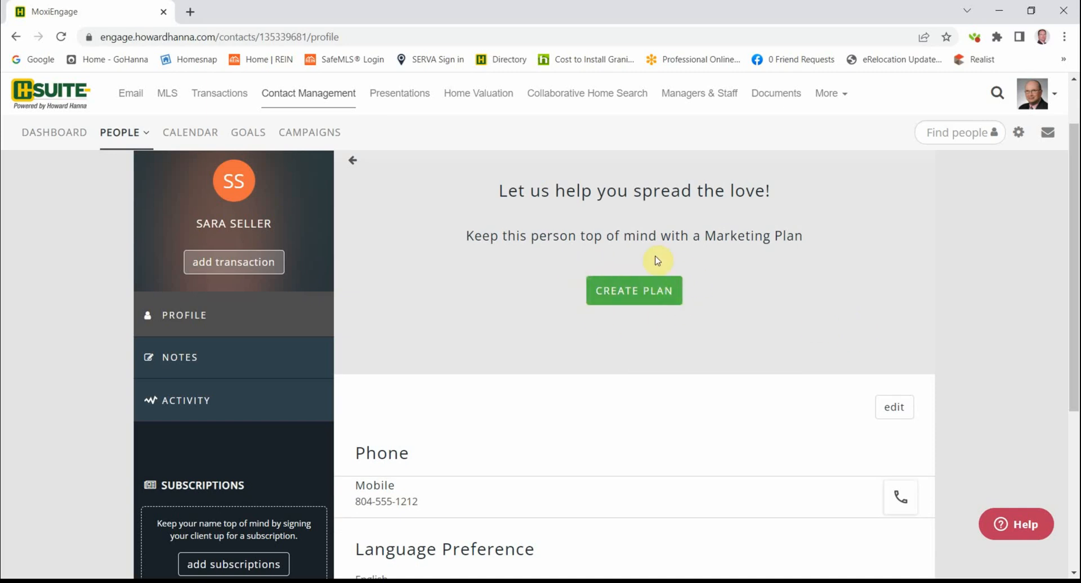
left_click(633, 290)
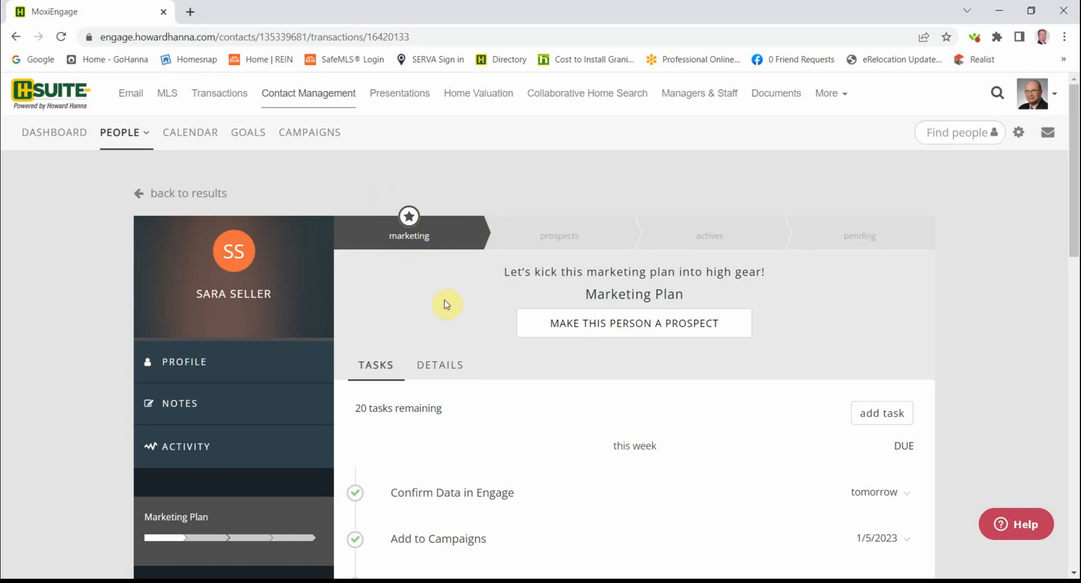
Review the scheduled tasks in the contact's new marketing plan.
scroll(441, 314, "down", 4)
scroll(473, 448, "down", 8)
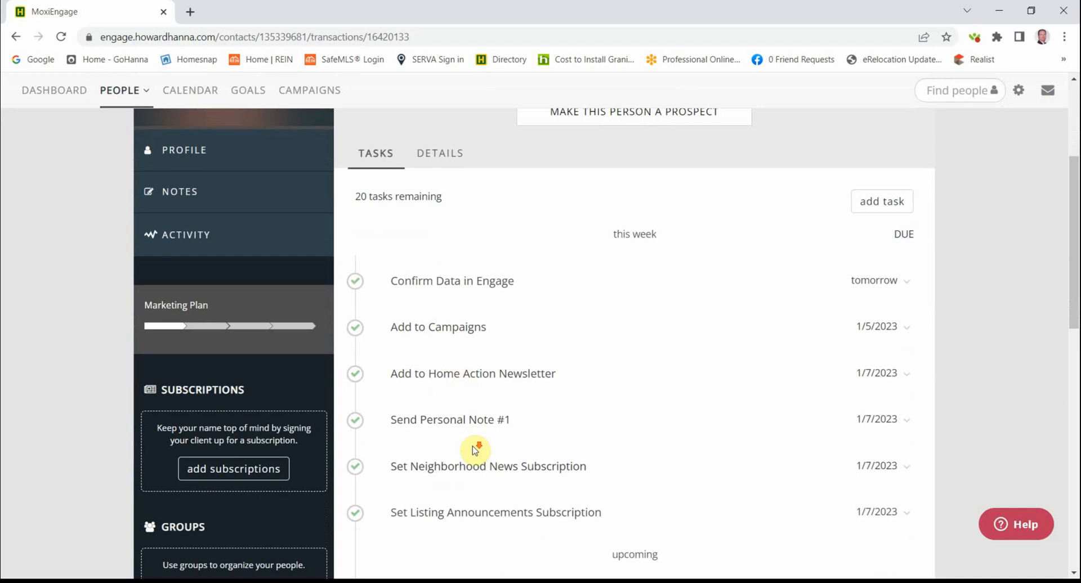
scroll(472, 446, "up", 12)
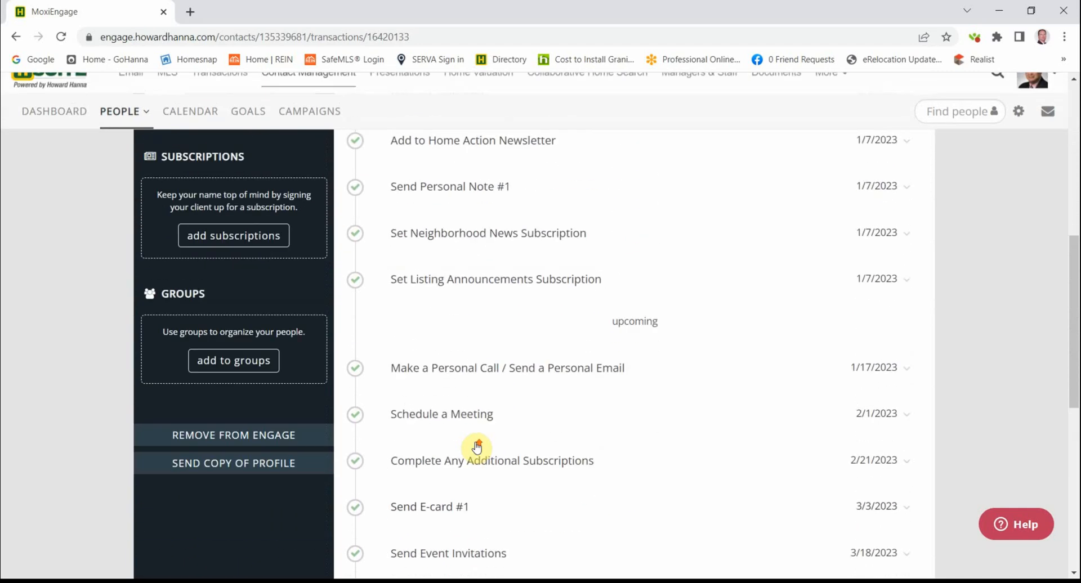
scroll(441, 308, "up", 3)
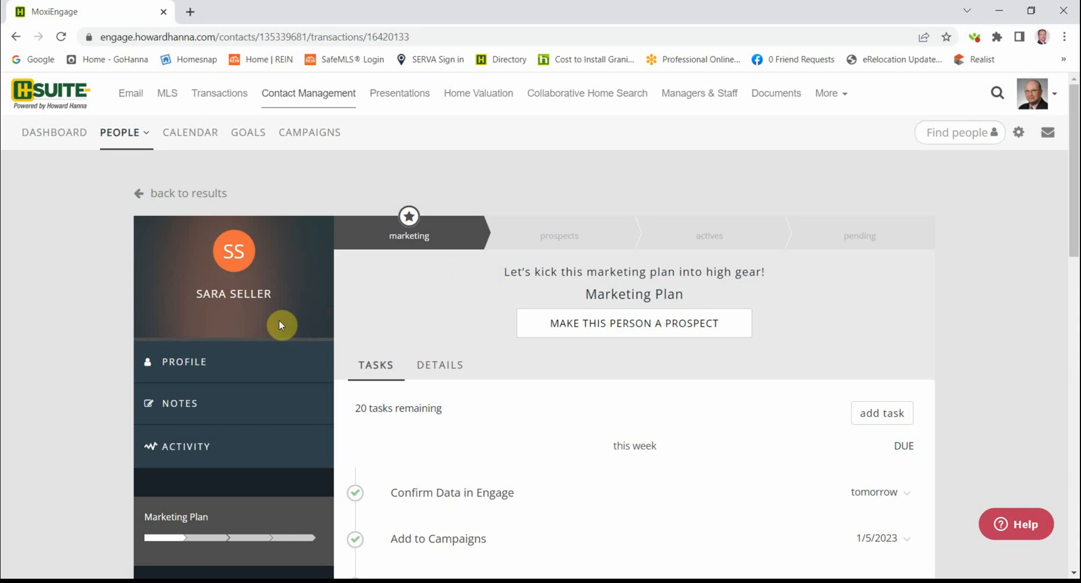
Return to the contact's profile and open it for editing.
left_click(197, 364)
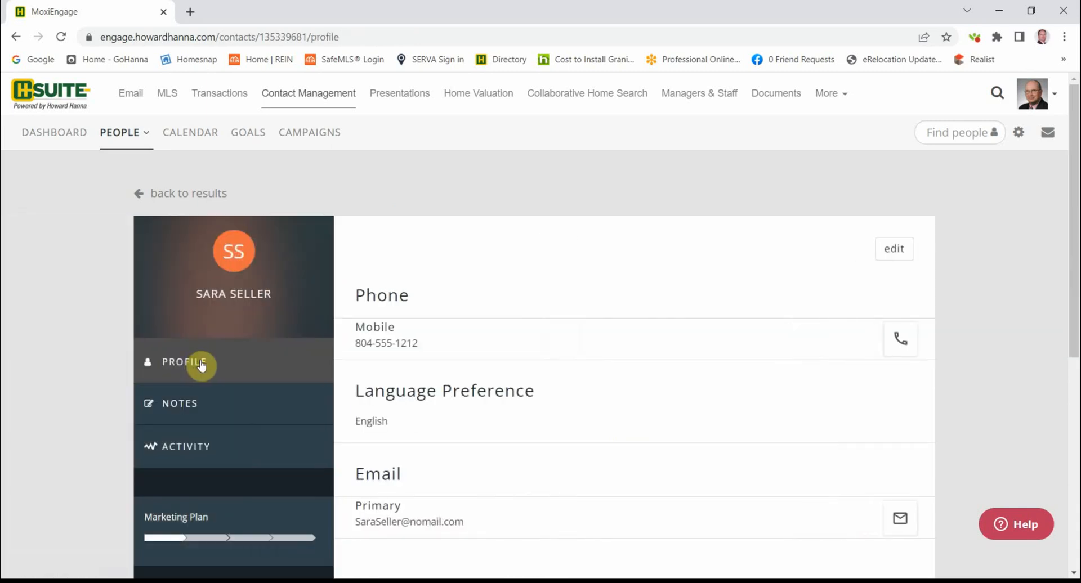
scroll(545, 291, "down", 1)
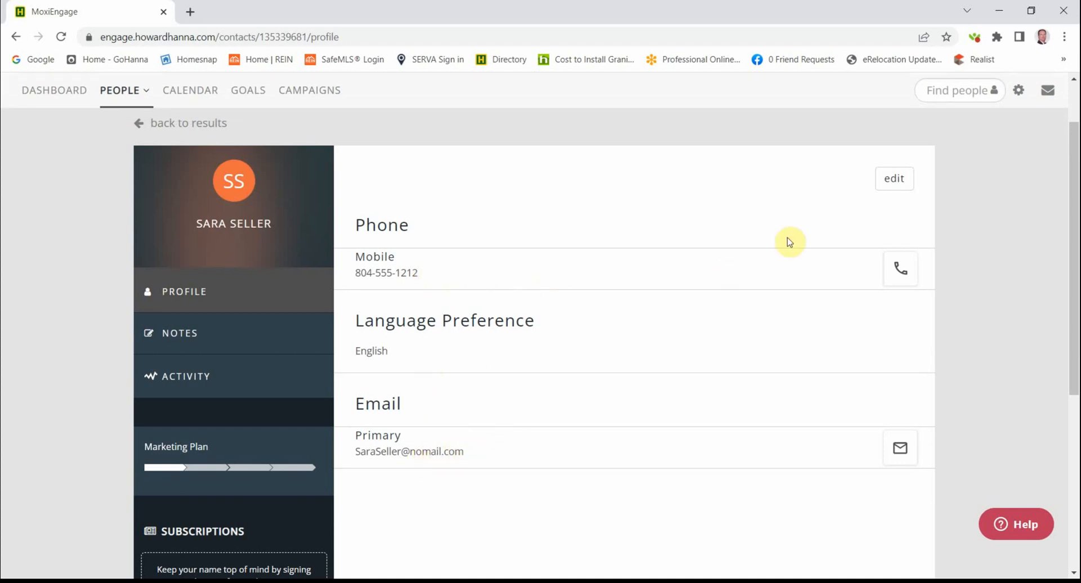
left_click(908, 180)
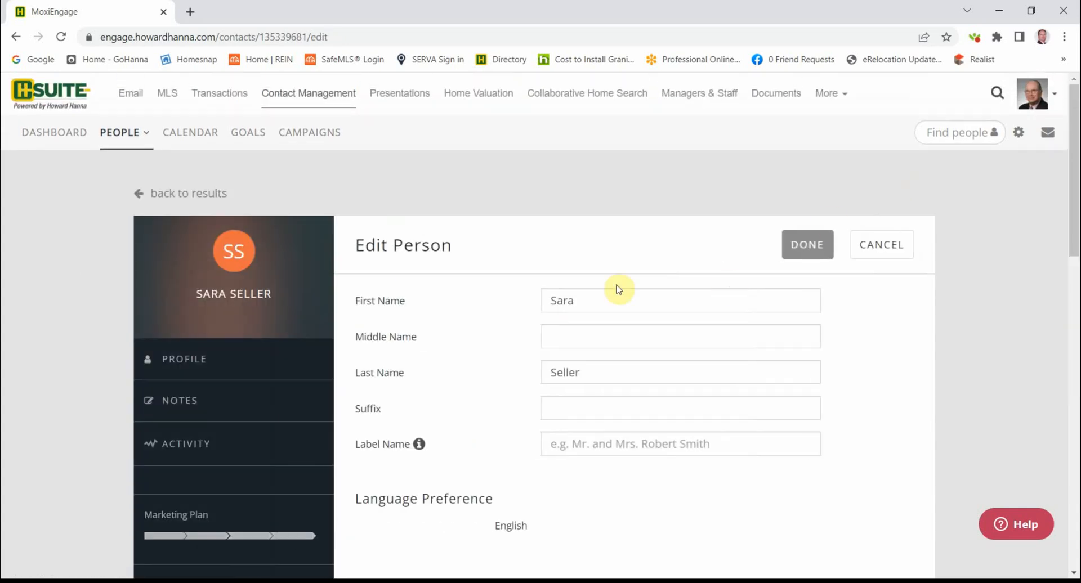
Add a Home address to the contact, entering the street, city, state and zip code.
scroll(536, 285, "down", 2)
scroll(489, 235, "down", 4)
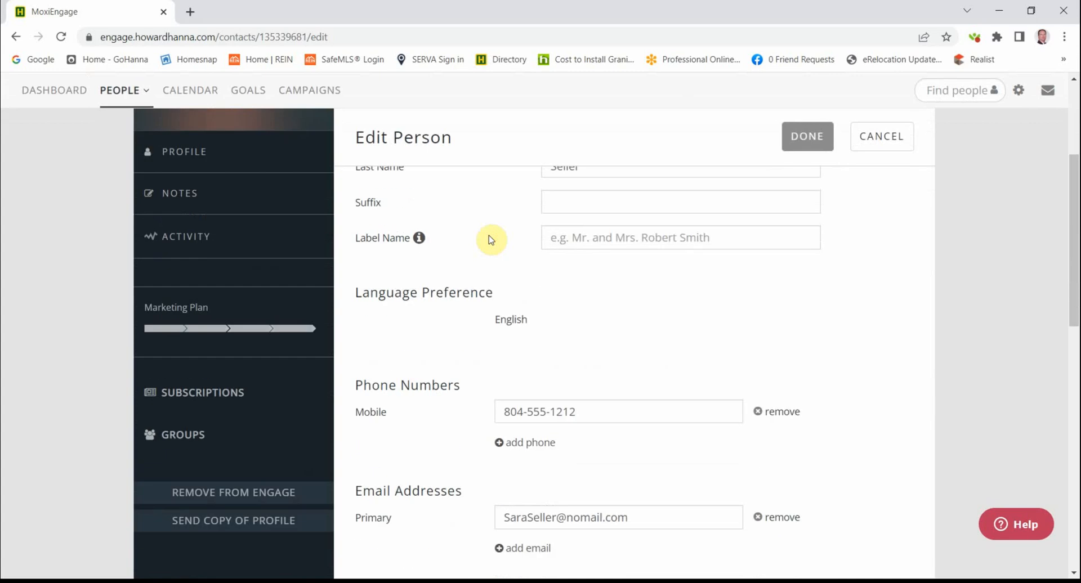
scroll(536, 267, "down", 2)
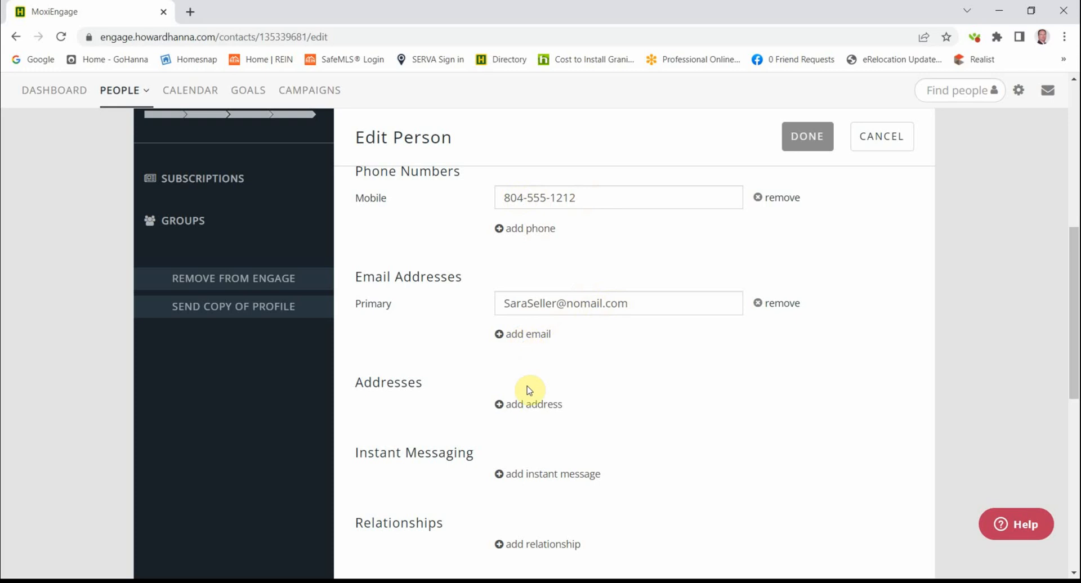
left_click(530, 405)
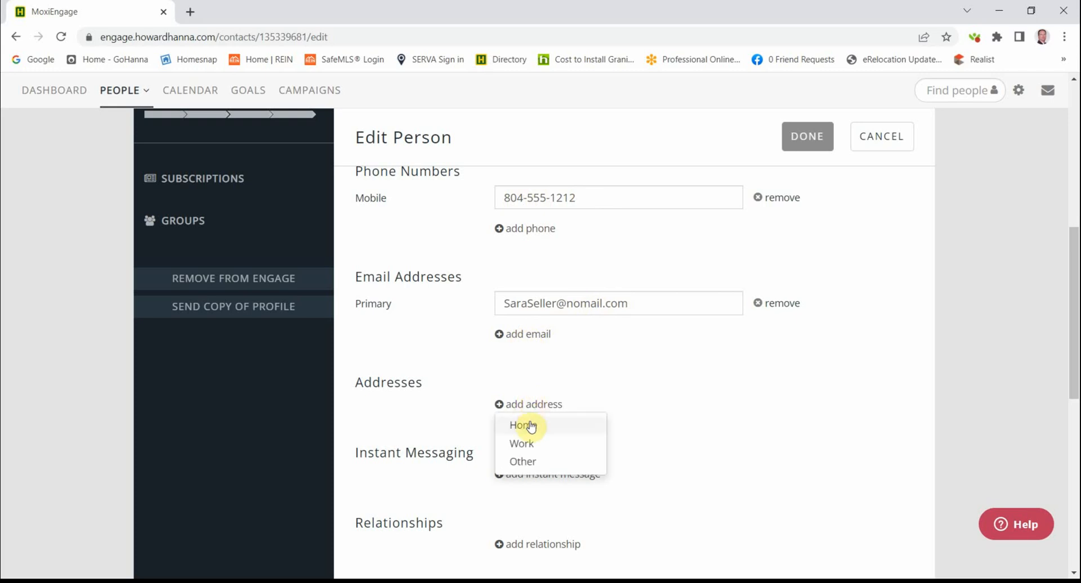
left_click(530, 427)
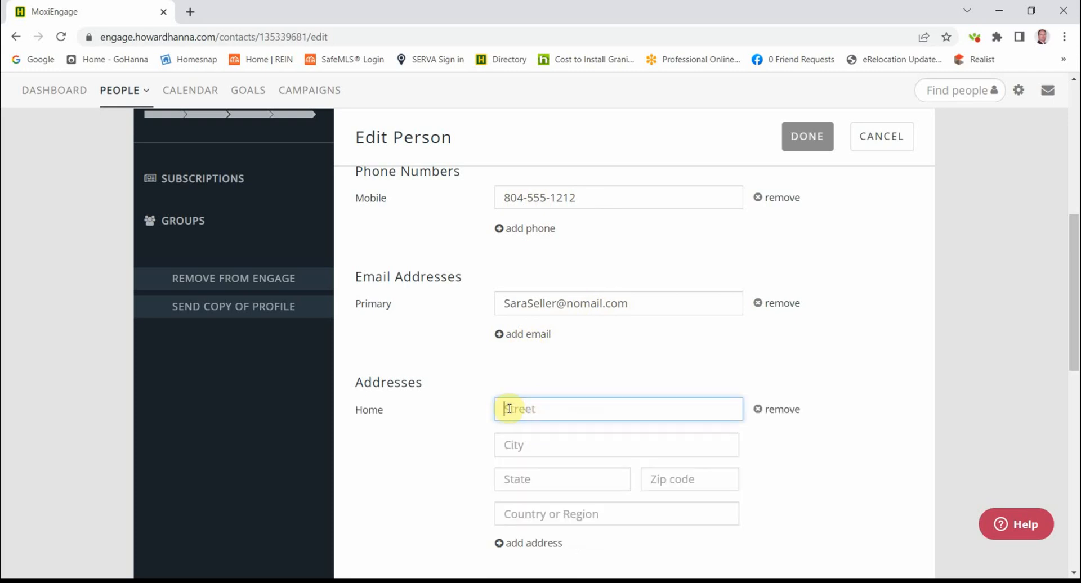
type("12")
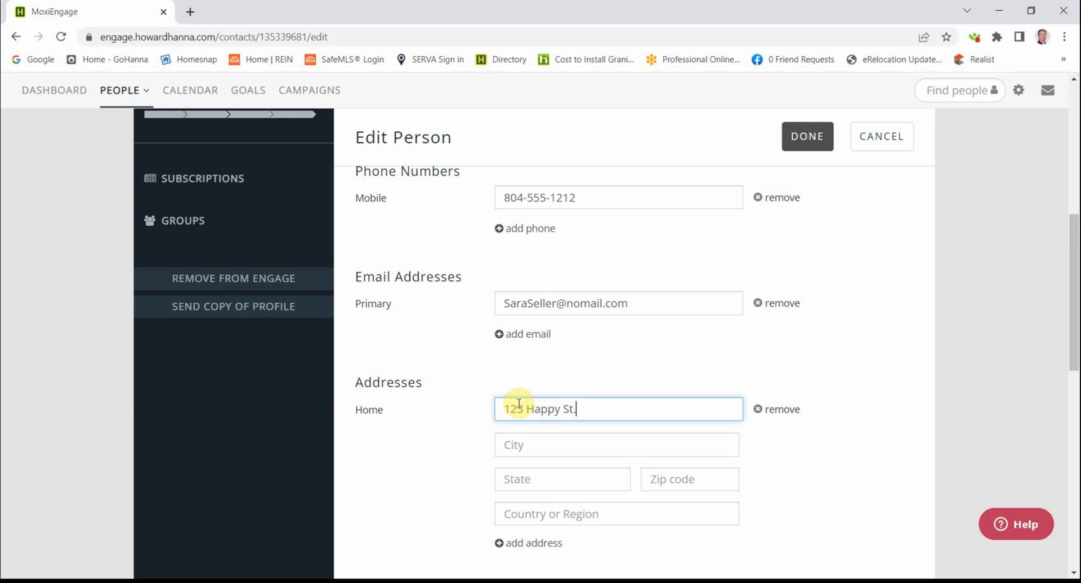
type("3 Happy St.")
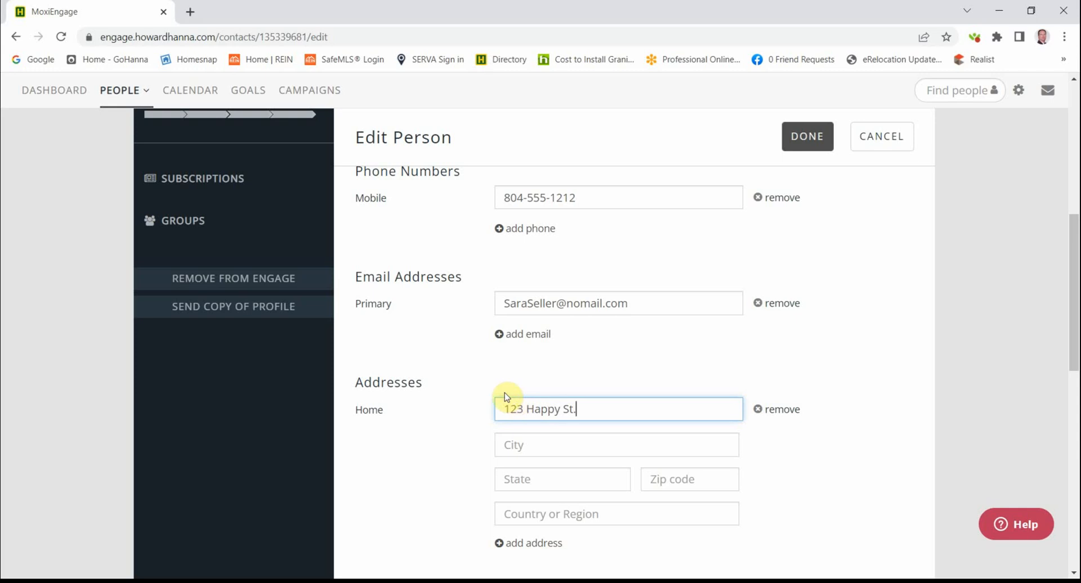
left_click(518, 445)
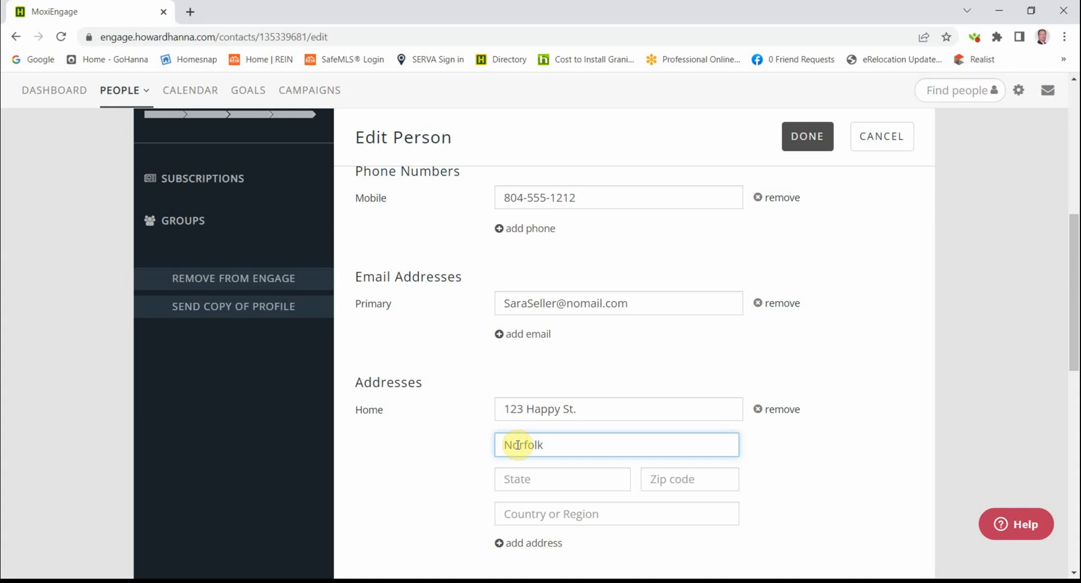
key("Tab")
type("V")
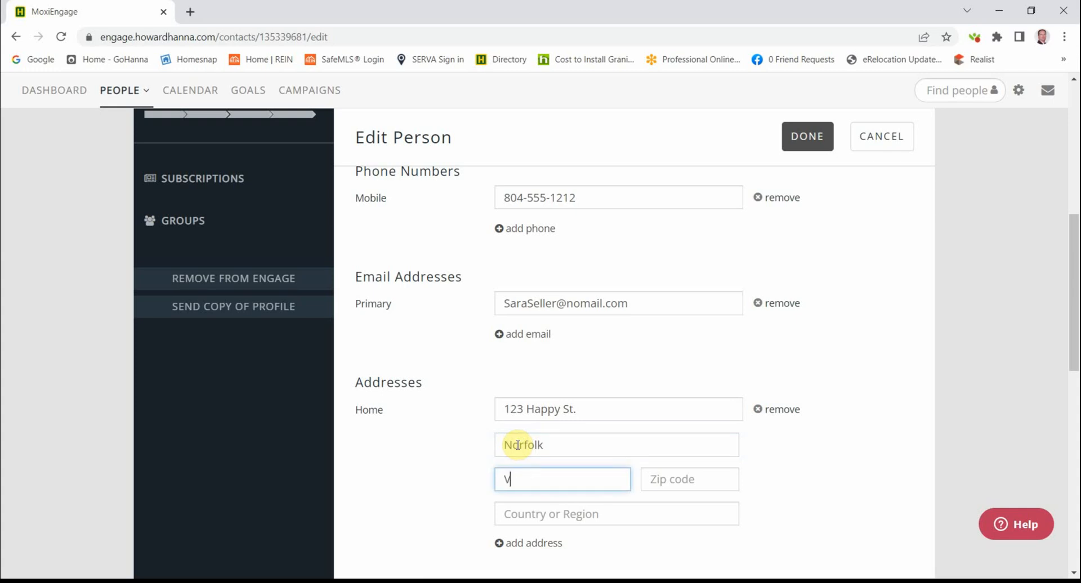
key("Tab")
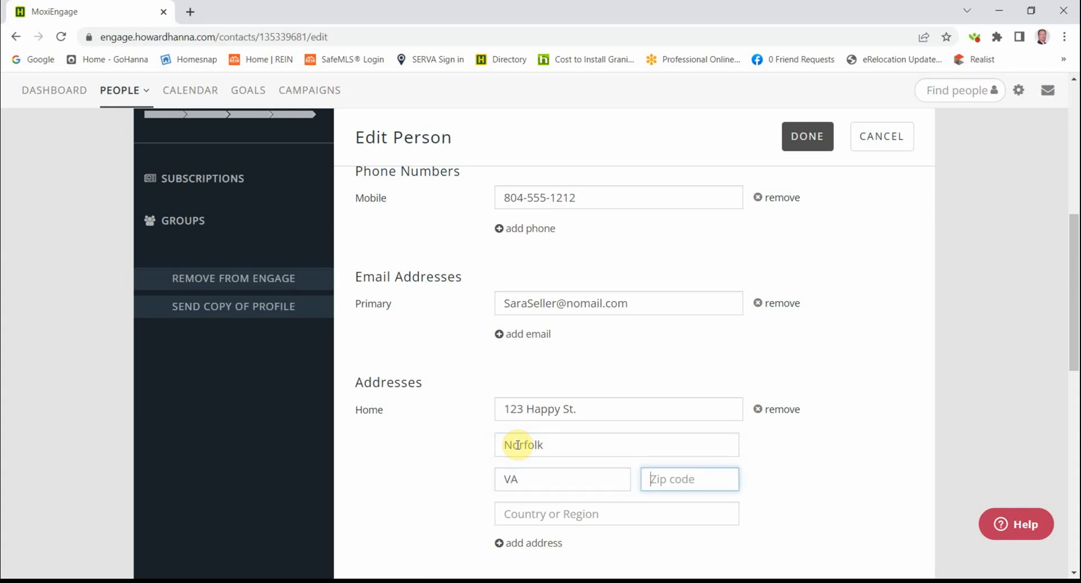
type("23503")
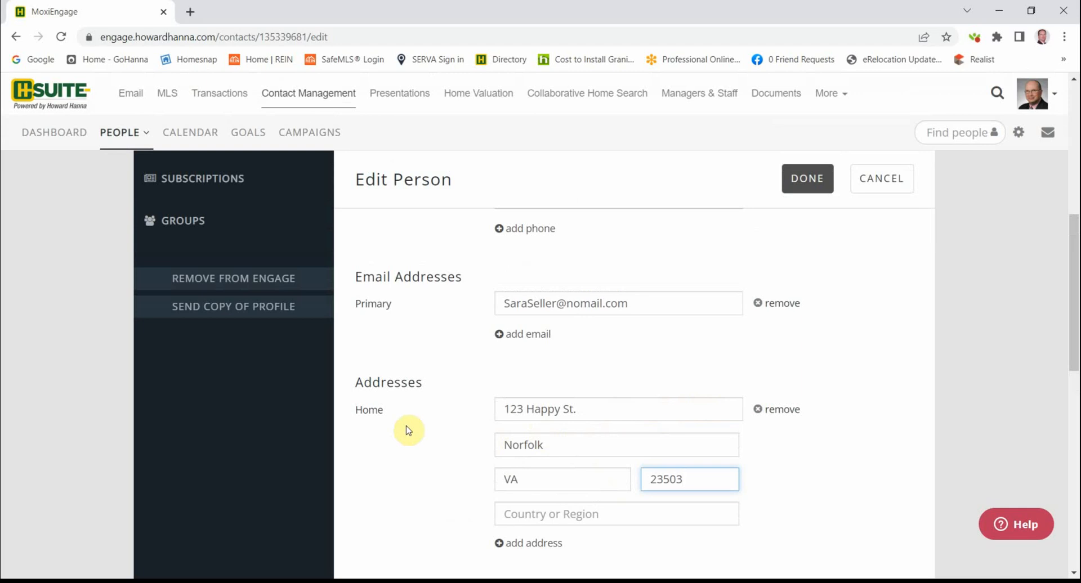
Examine the options for instant messaging, relationships and dates, and the remaining personal, social media and designation fields in the contact's edit form.
scroll(498, 422, "down", 1)
scroll(479, 423, "down", 2)
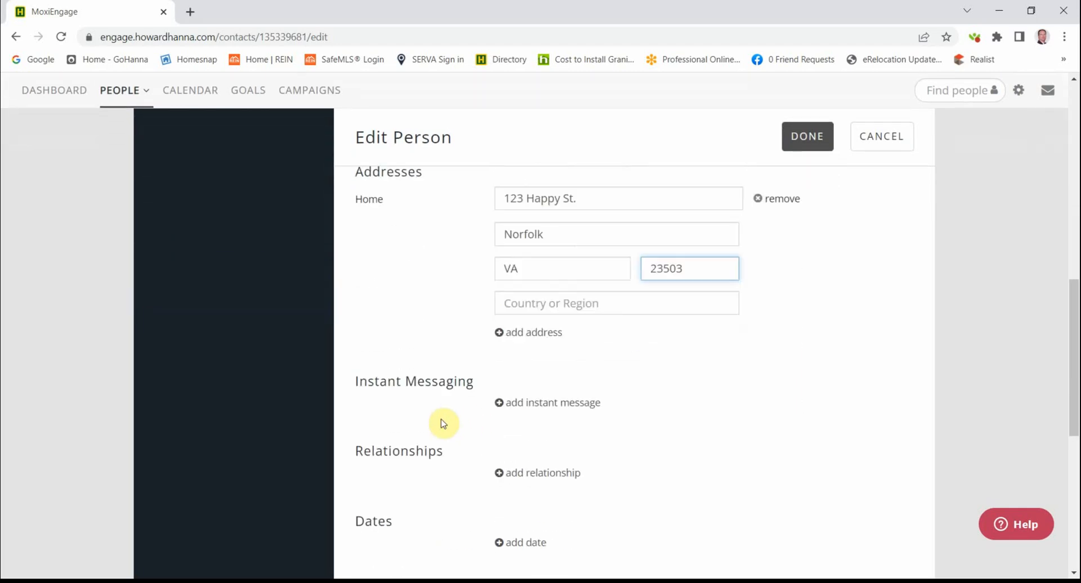
left_click(499, 408)
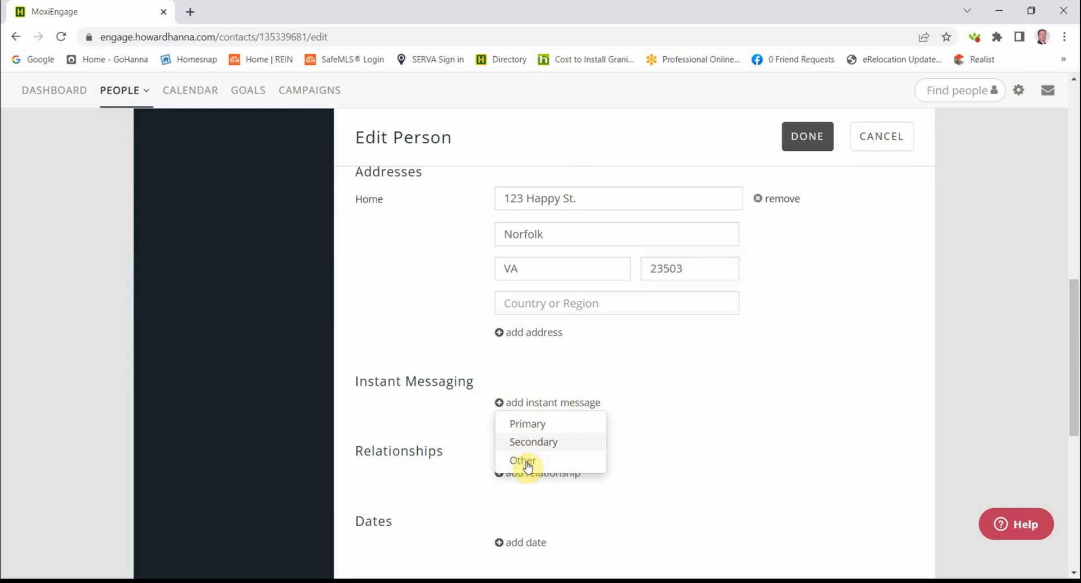
left_click(472, 431)
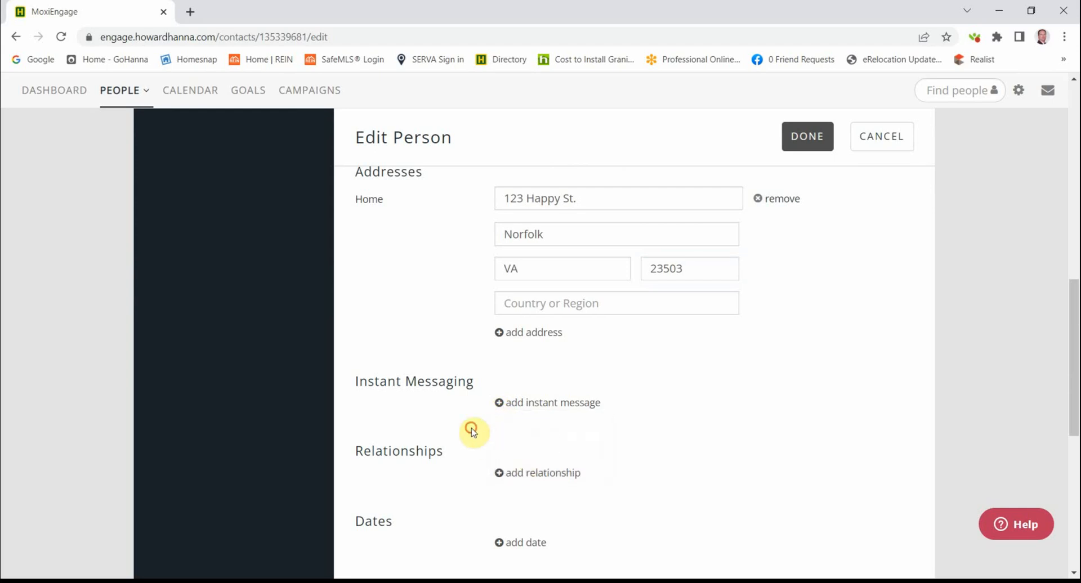
left_click(499, 473)
scroll(478, 473, "down", 2)
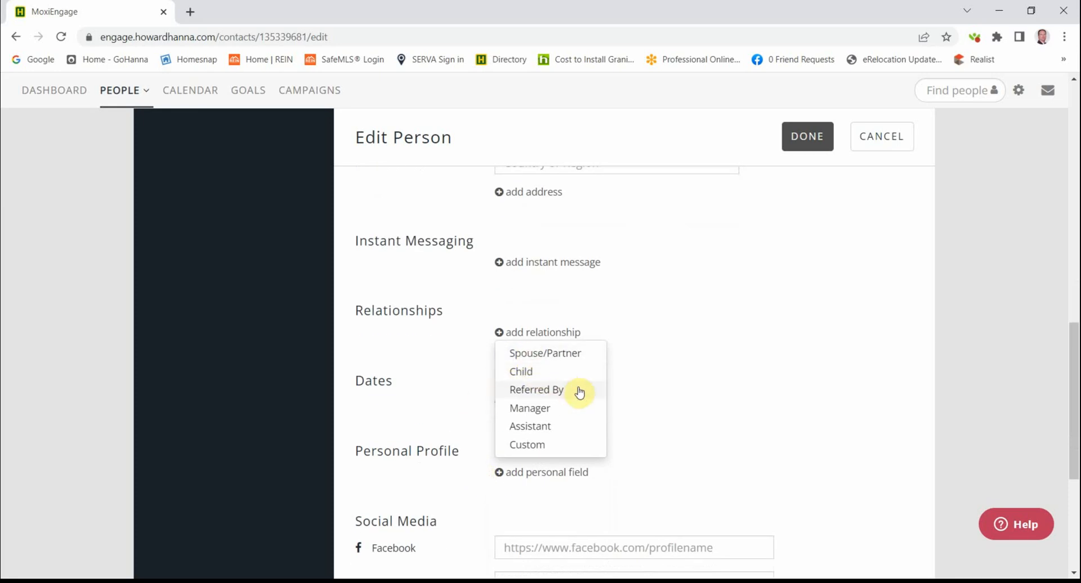
left_click(432, 404)
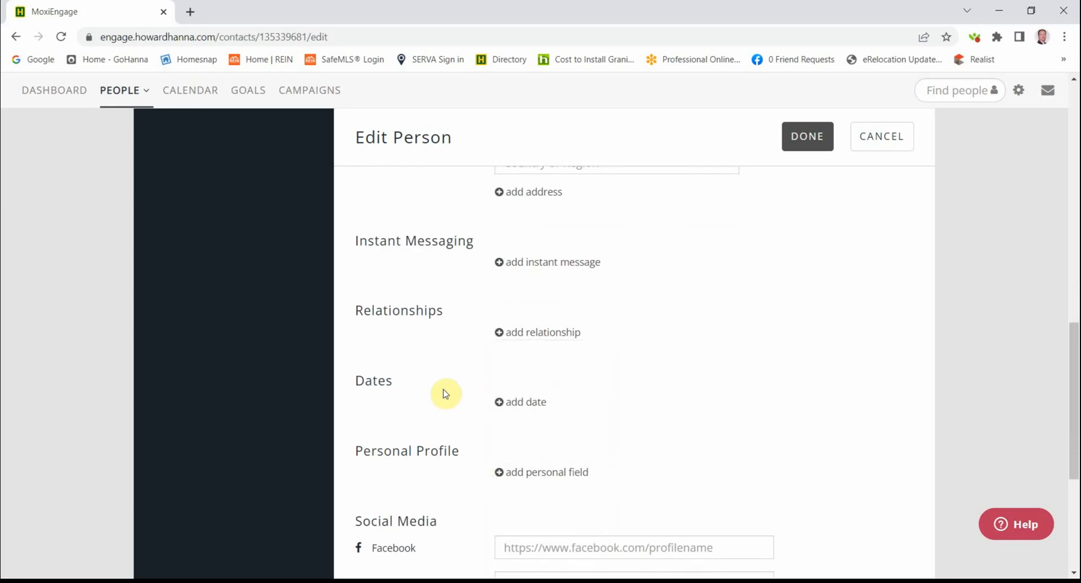
left_click(498, 403)
scroll(493, 409, "down", 2)
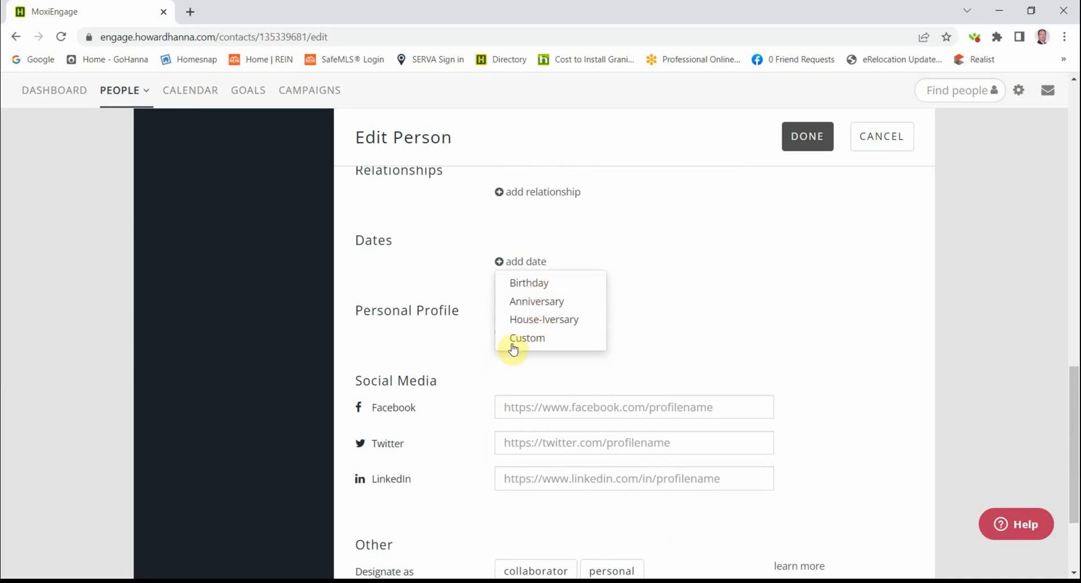
left_click(491, 381)
scroll(491, 382, "down", 2)
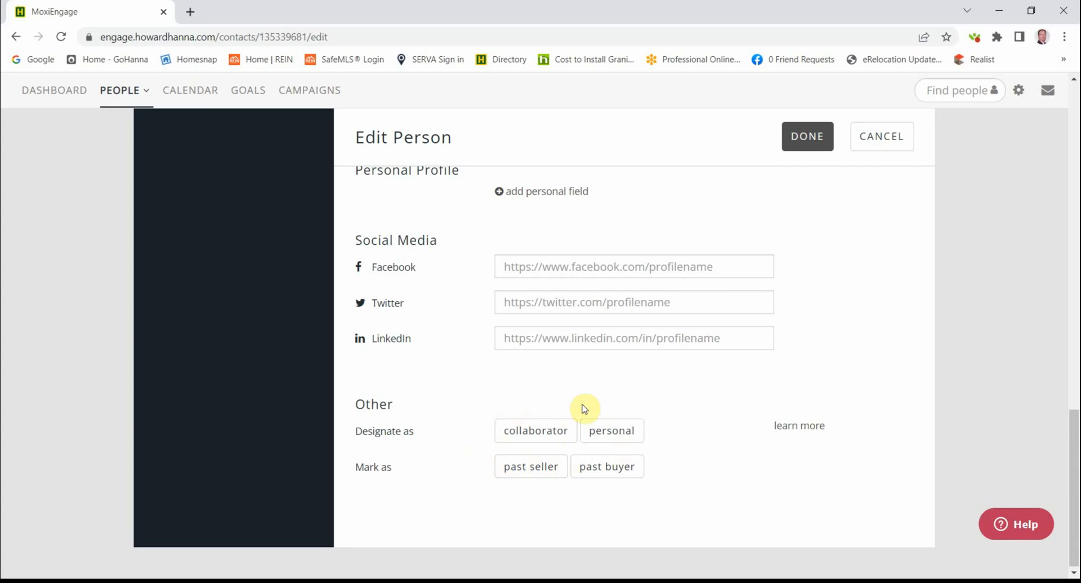
Save the edited contact details and return to the contact's profile.
scroll(454, 366, "up", 6)
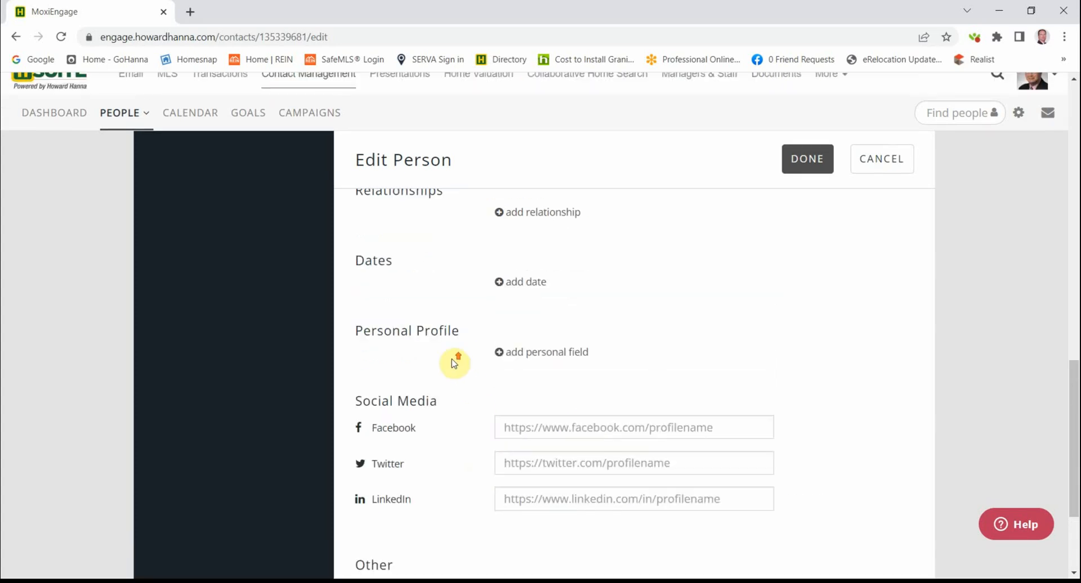
scroll(455, 364, "up", 12)
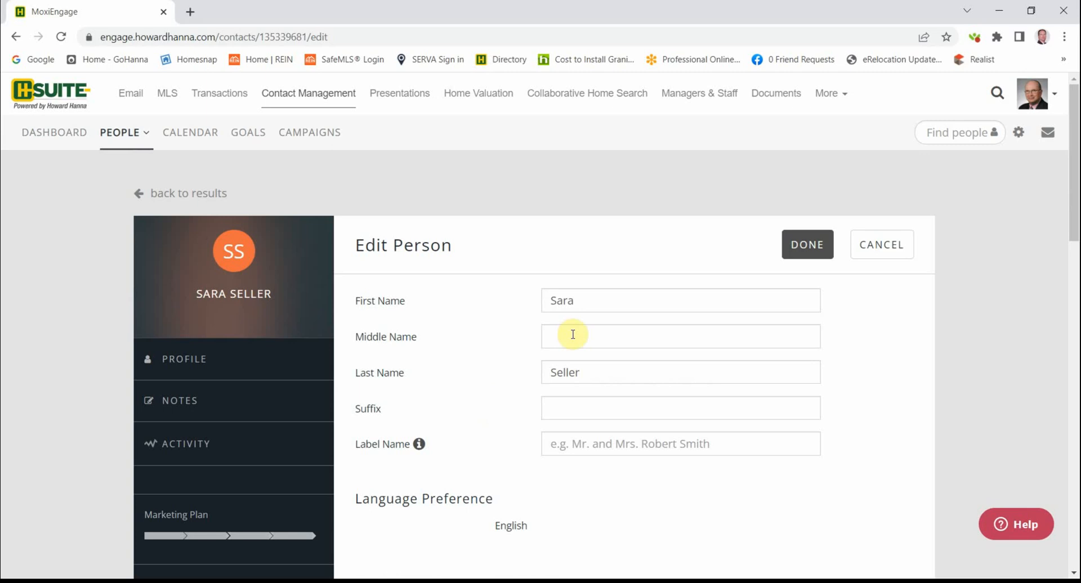
left_click(803, 248)
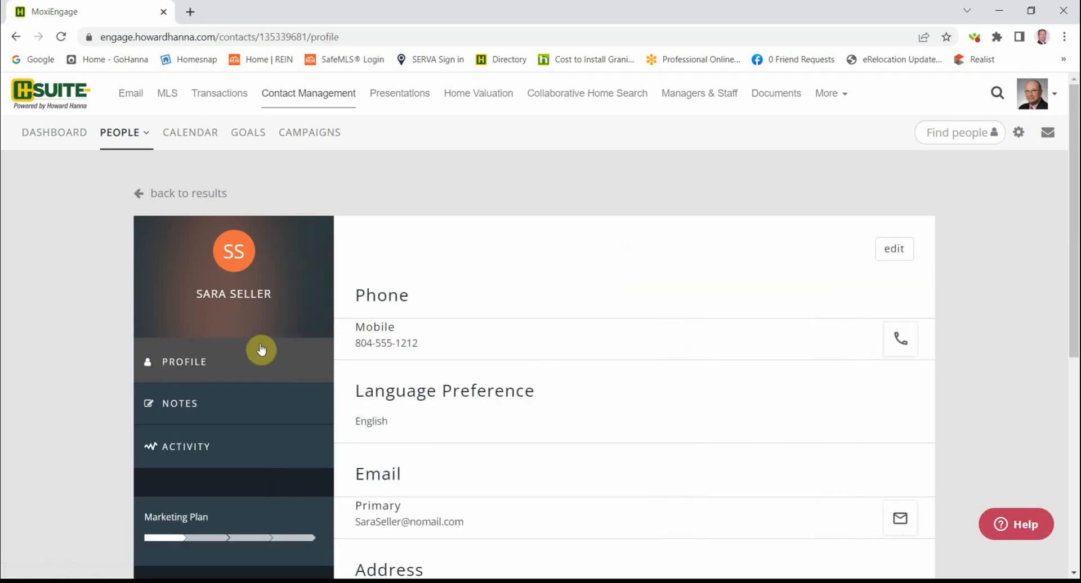
Add and save a contact note dated 1/2/2023 about meeting her at the diner and her interest in selling her home.
scroll(260, 349, "down", 2)
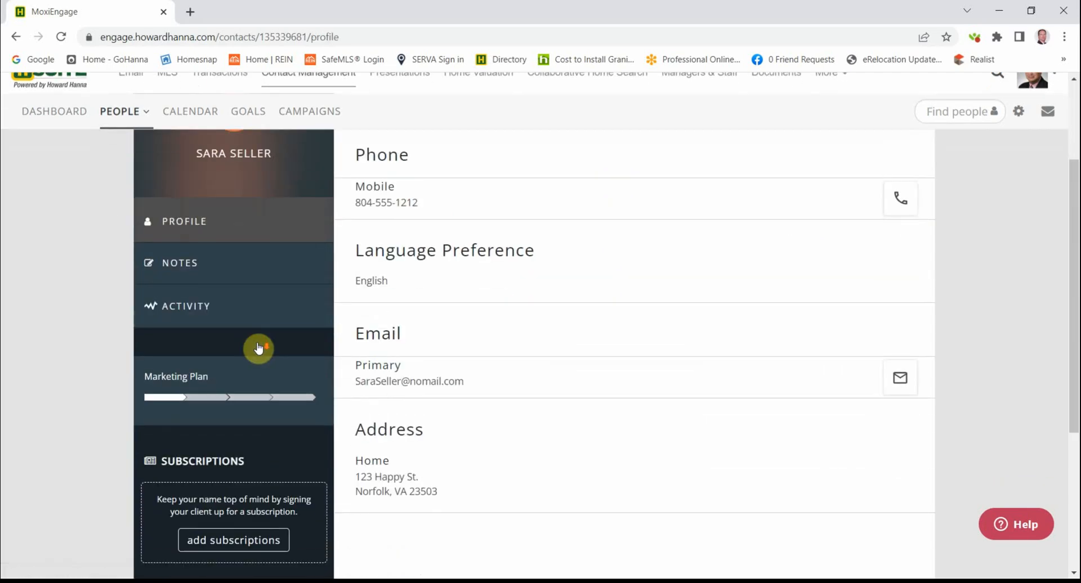
left_click(182, 266)
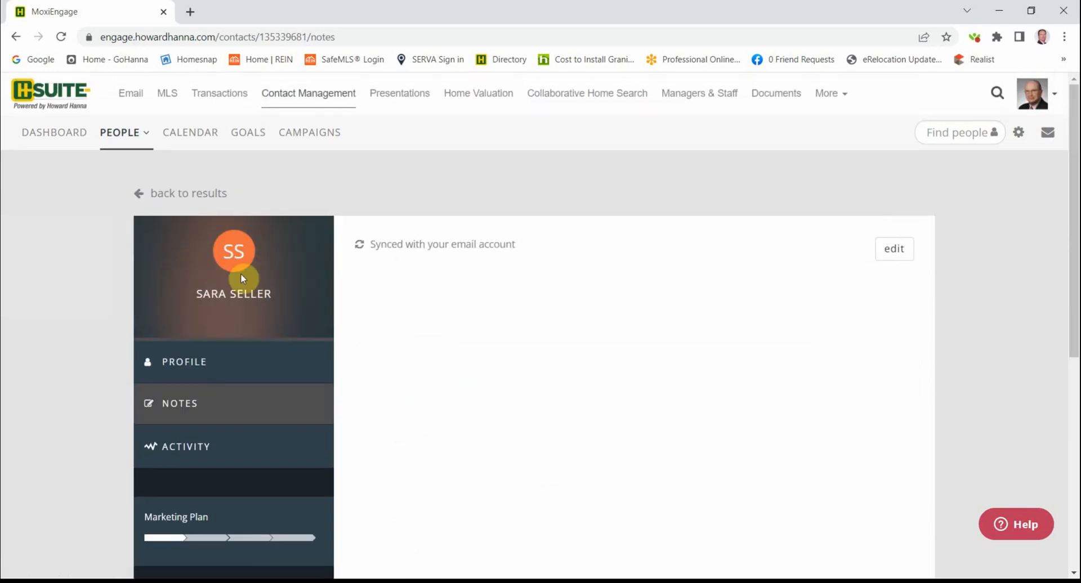
left_click(892, 253)
left_click(429, 332)
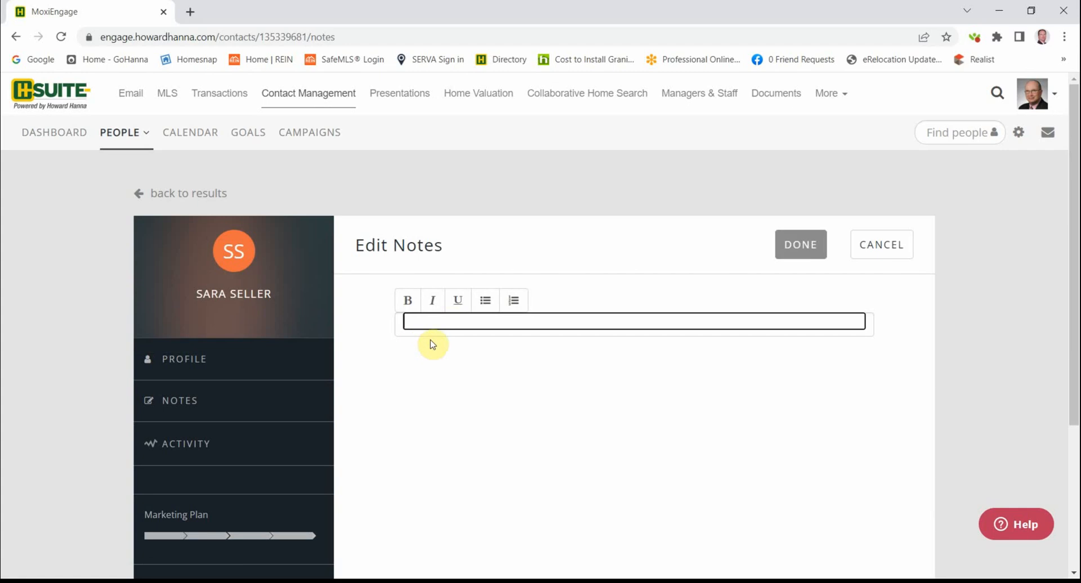
type("1/2/202")
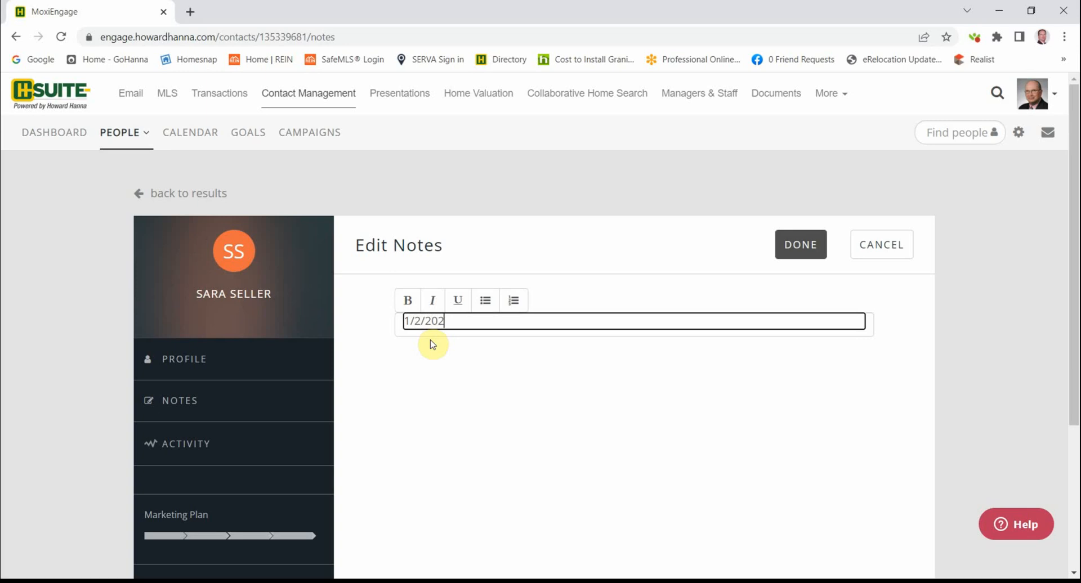
type("3")
key("Return")
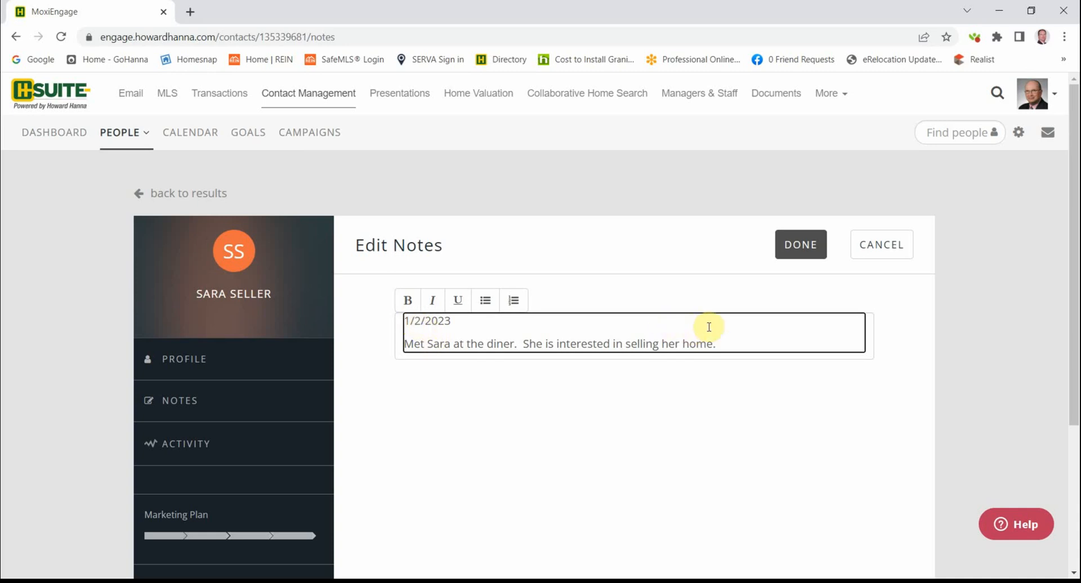
left_click(807, 250)
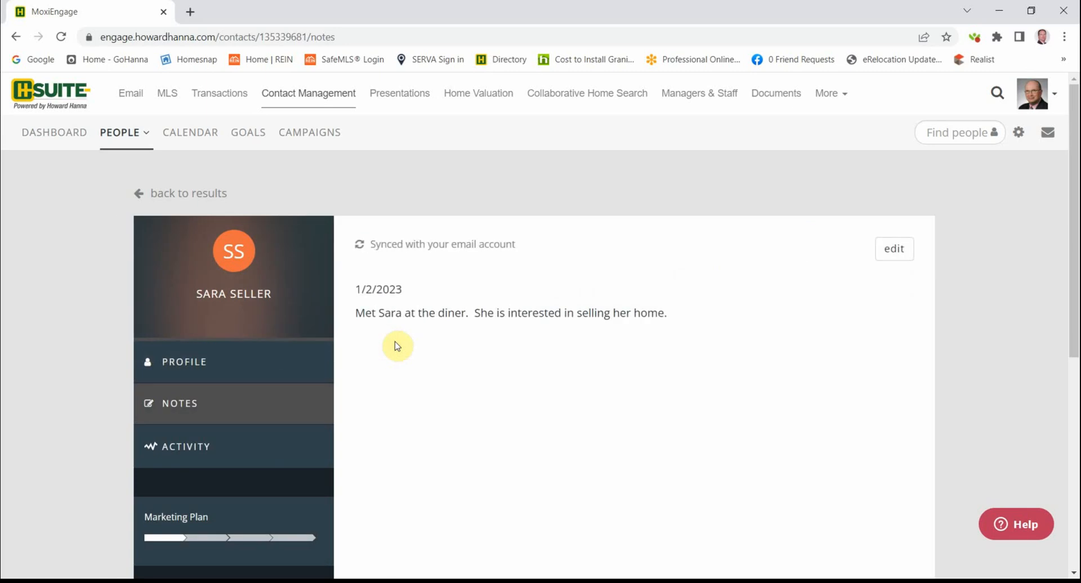
Check the contact's activity history and the marketing plan progress.
left_click(202, 456)
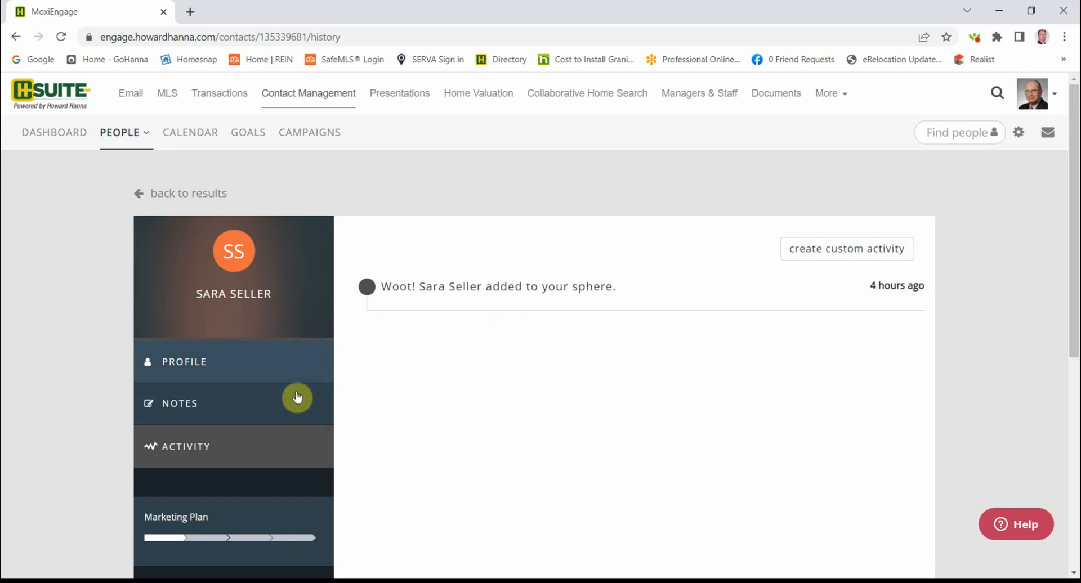
scroll(287, 339, "down", 1)
scroll(286, 338, "down", 3)
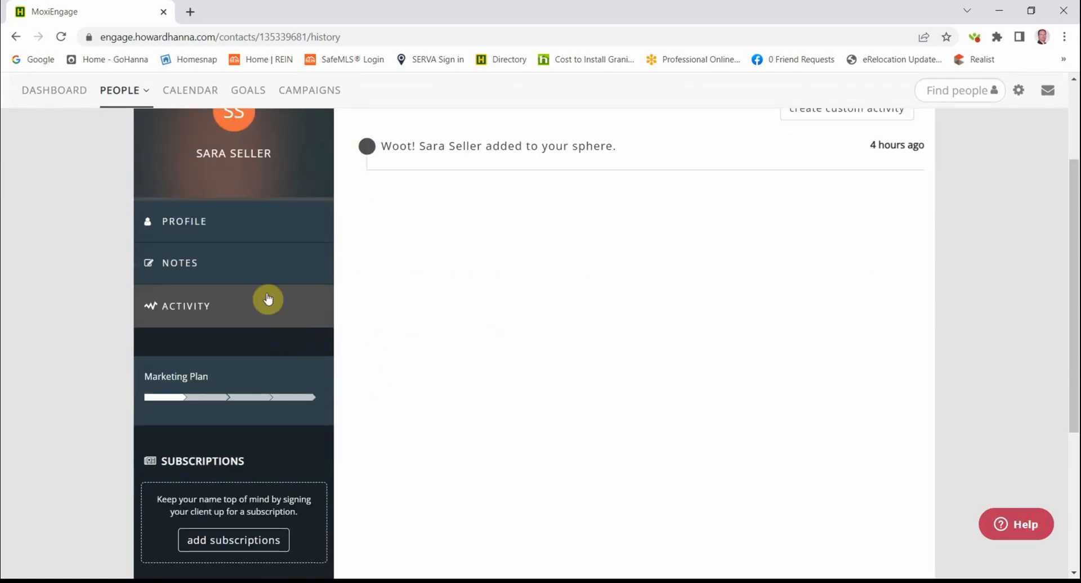
scroll(268, 301, "down", 2)
scroll(240, 274, "down", 1)
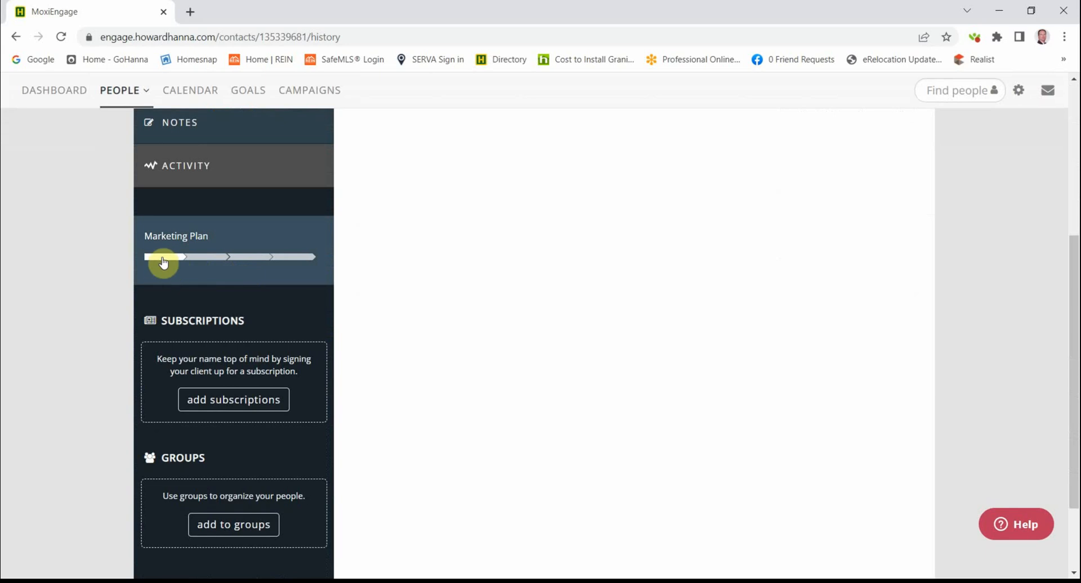
Subscribe the contact to Neighborhood News with the Quick setup, keeping the filled-in email, zip code and welcome message.
scroll(209, 281, "down", 1)
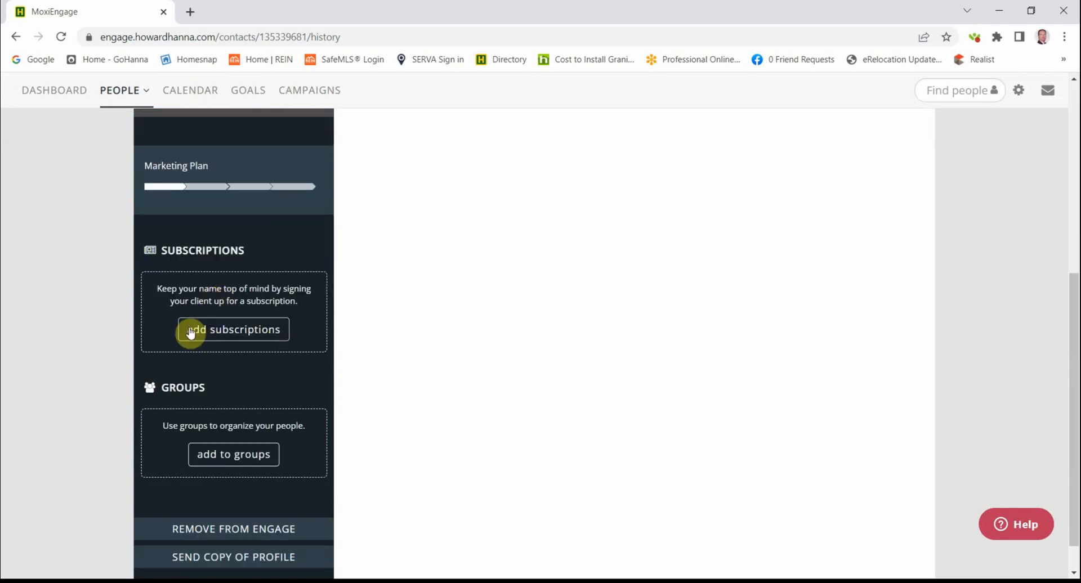
left_click(245, 332)
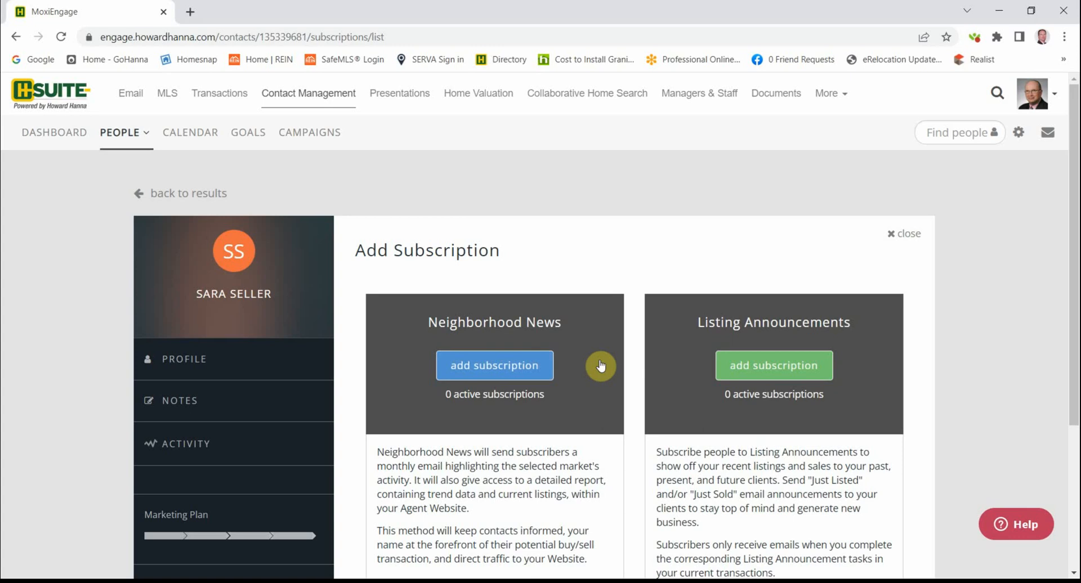
left_click(488, 373)
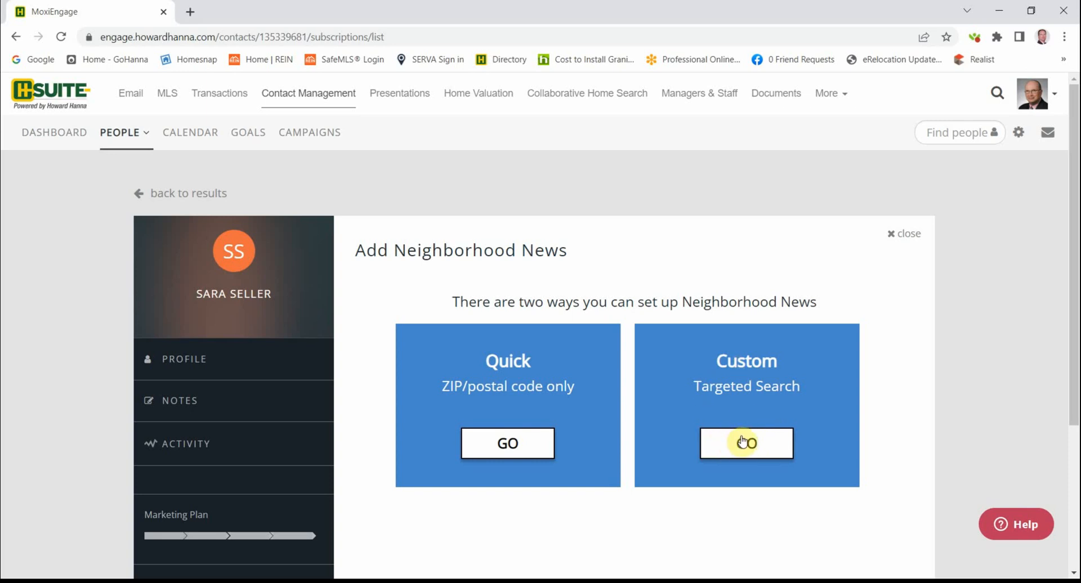
left_click(504, 449)
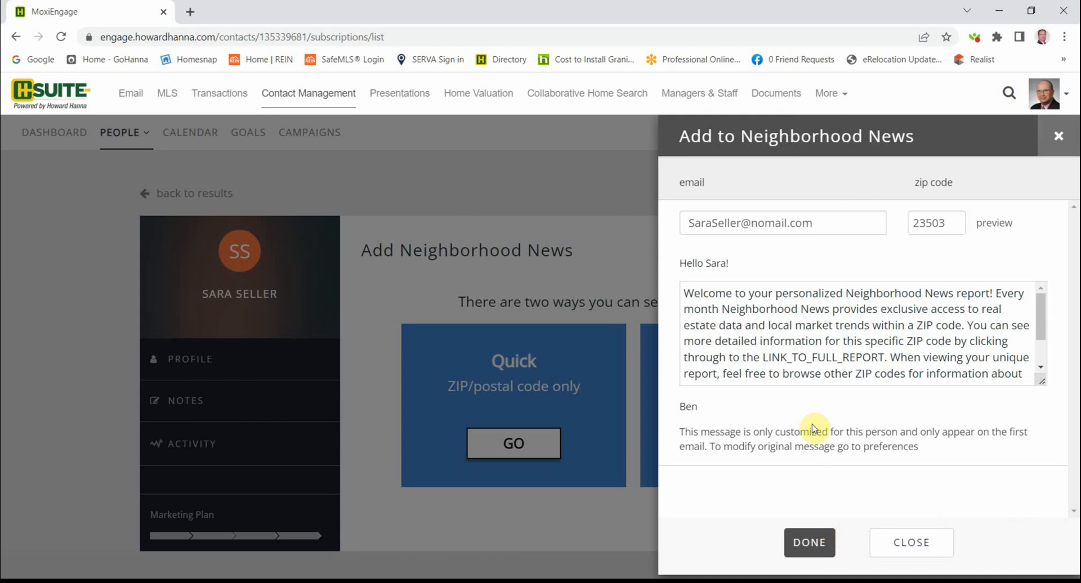
left_click(807, 544)
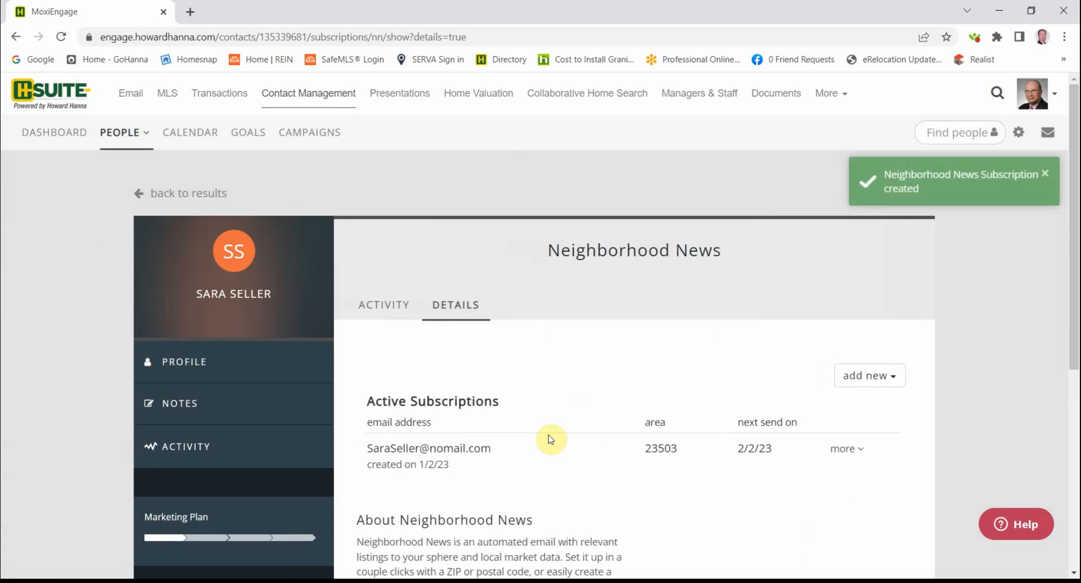
Add a Listing Announcements subscription for the contact, covering both just listed and just sold emails.
scroll(346, 504, "down", 4)
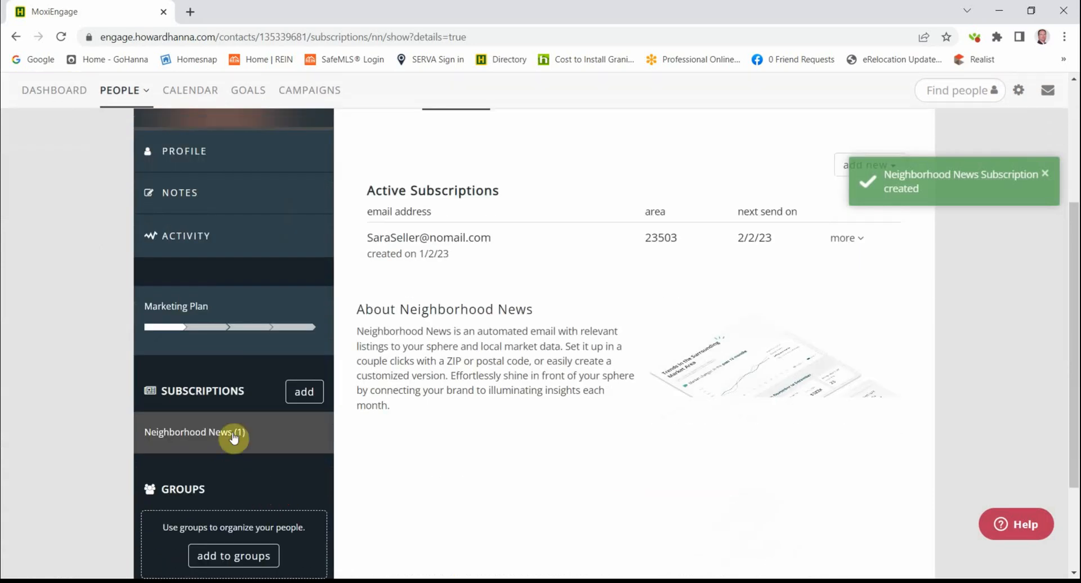
left_click(303, 392)
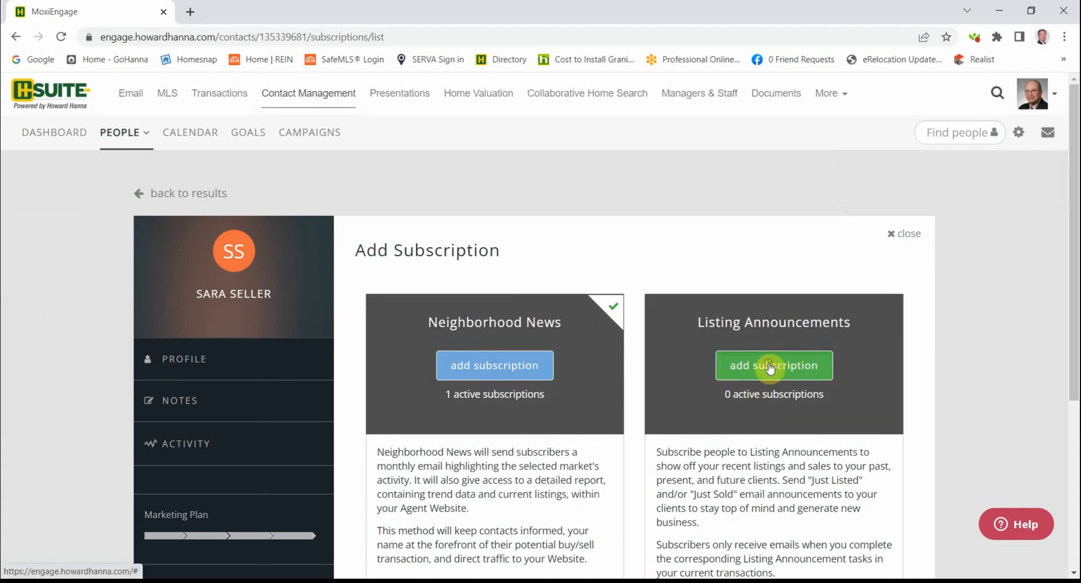
left_click(776, 370)
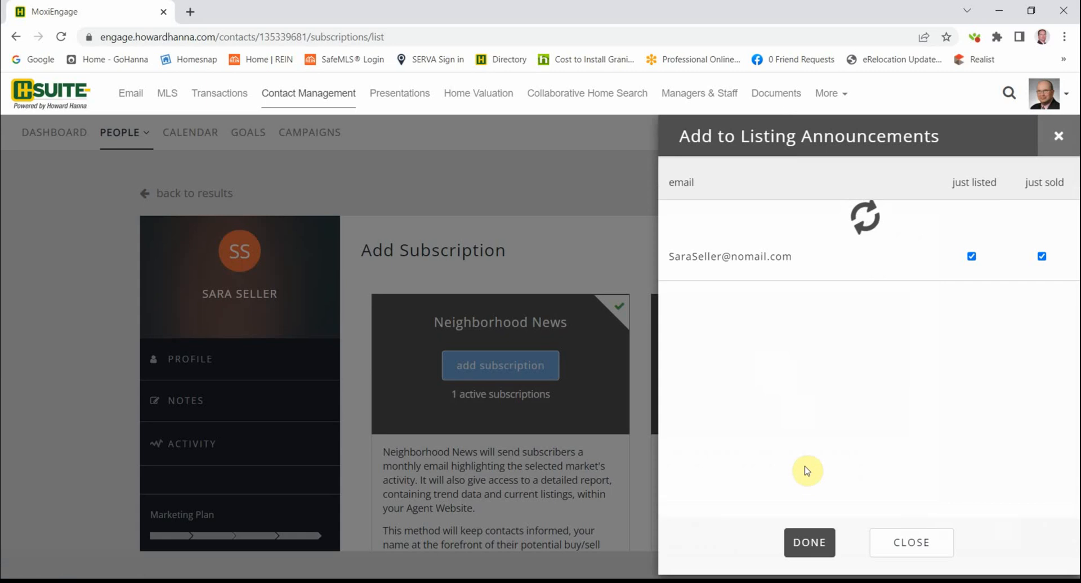
left_click(802, 544)
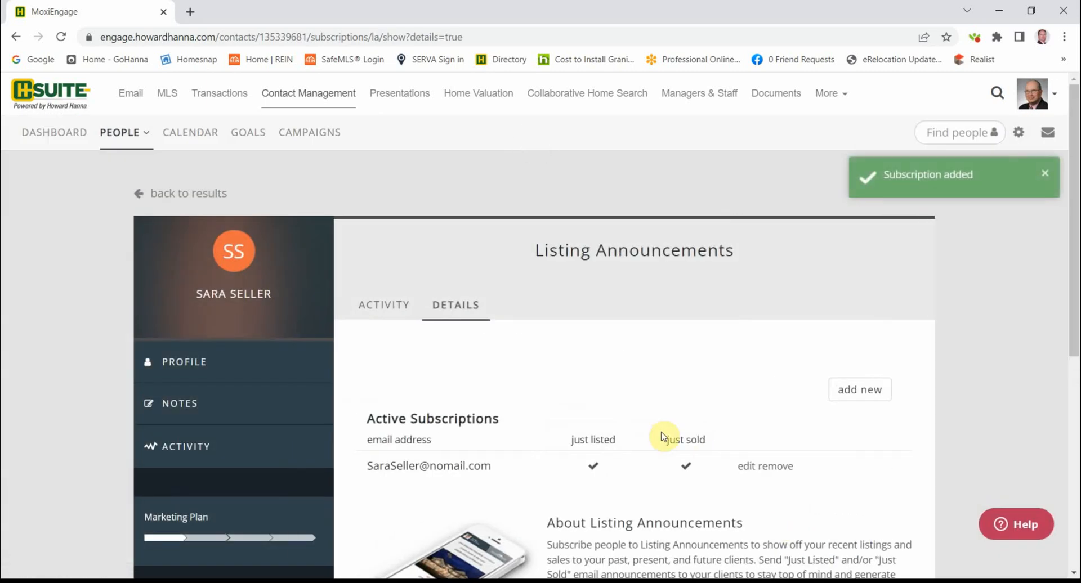
Add the contact to the Everybody group and save the group assignment.
scroll(271, 377, "down", 6)
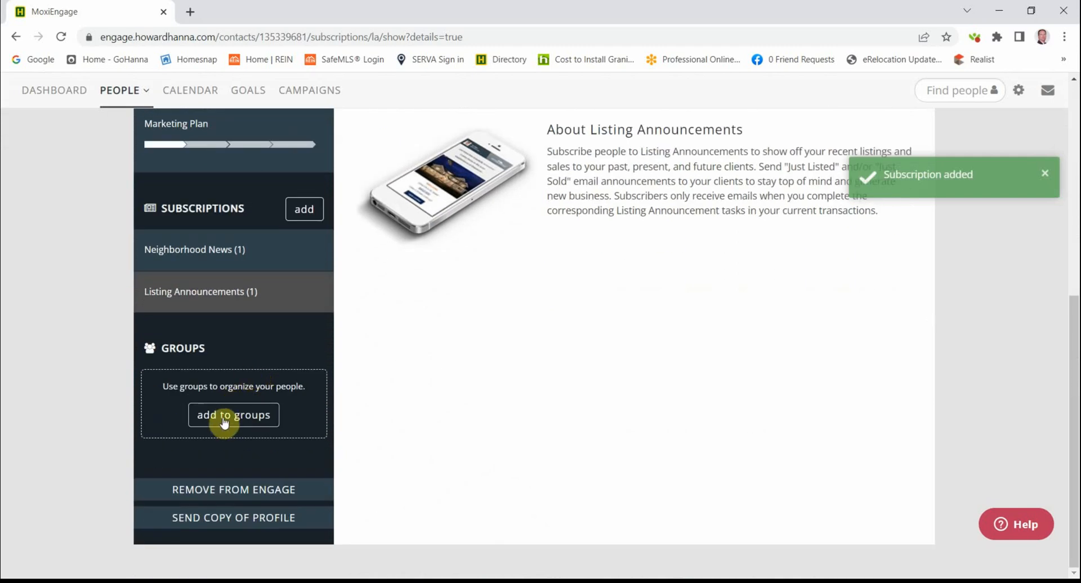
left_click(226, 418)
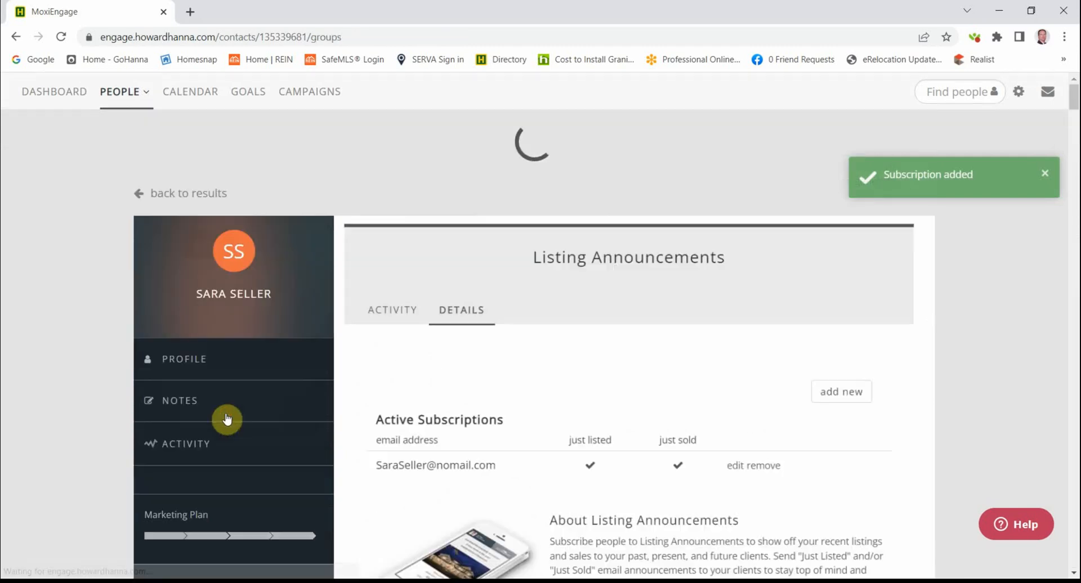
scroll(558, 326, "down", 6)
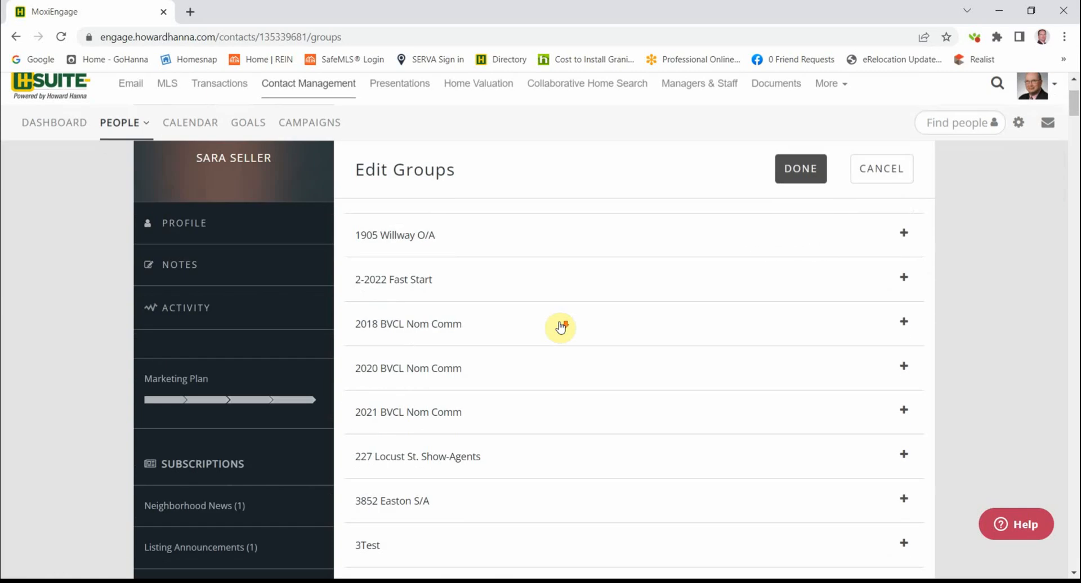
scroll(561, 328, "down", 6)
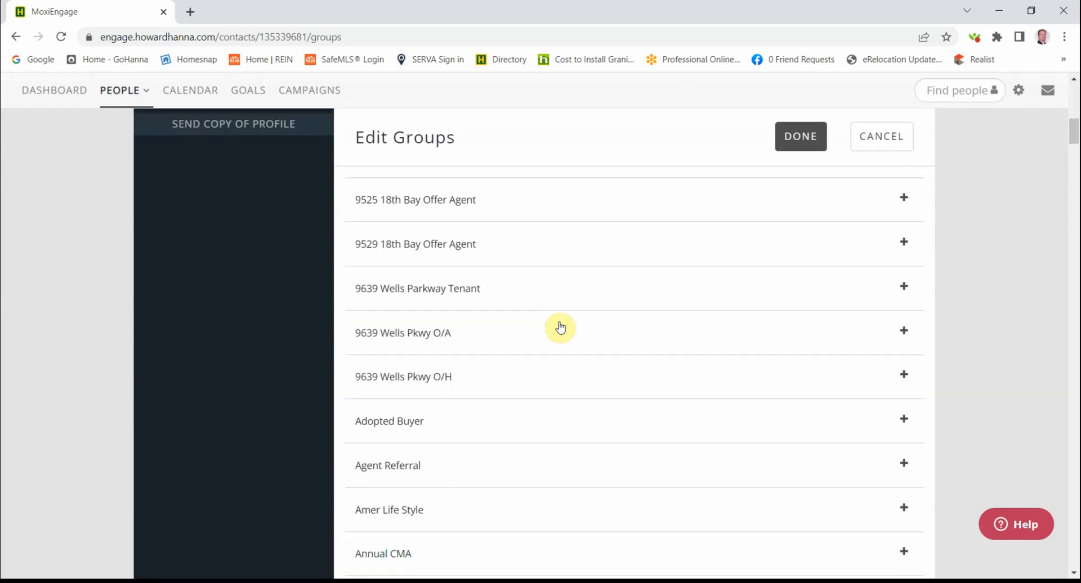
scroll(561, 327, "down", 8)
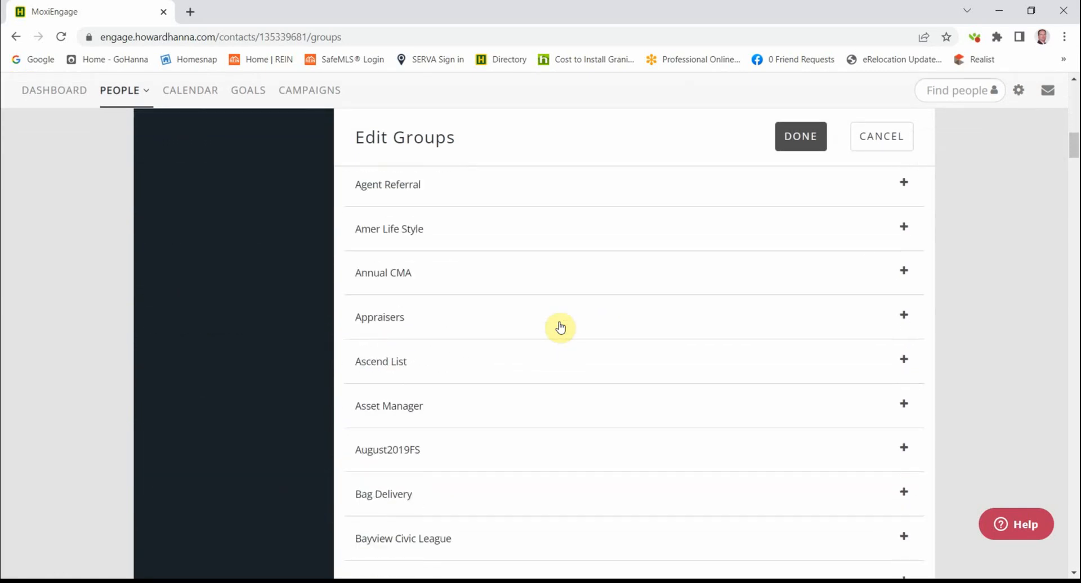
scroll(560, 327, "down", 1)
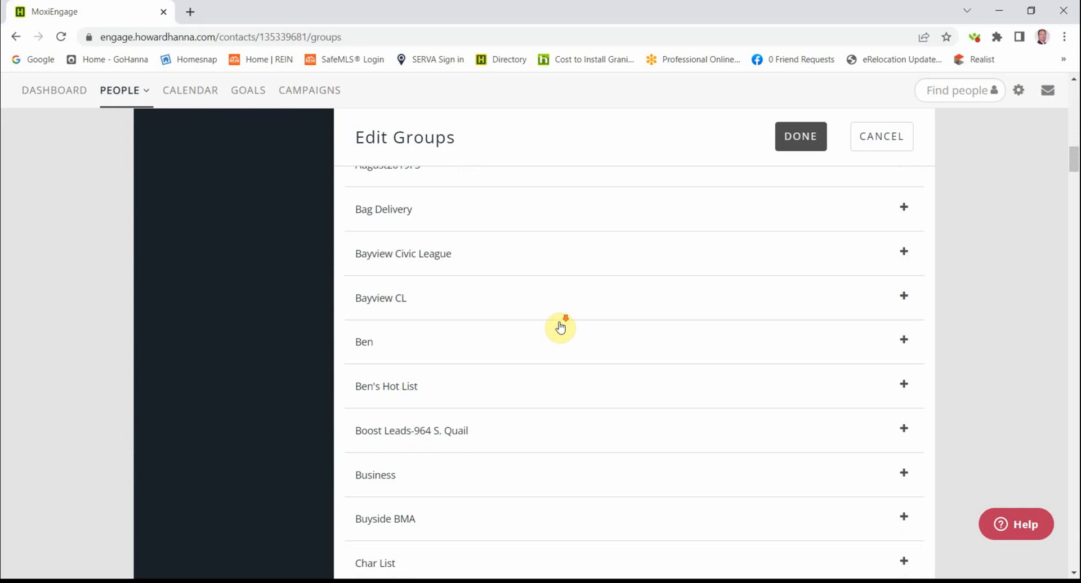
scroll(560, 327, "down", 8)
scroll(560, 327, "down", 8)
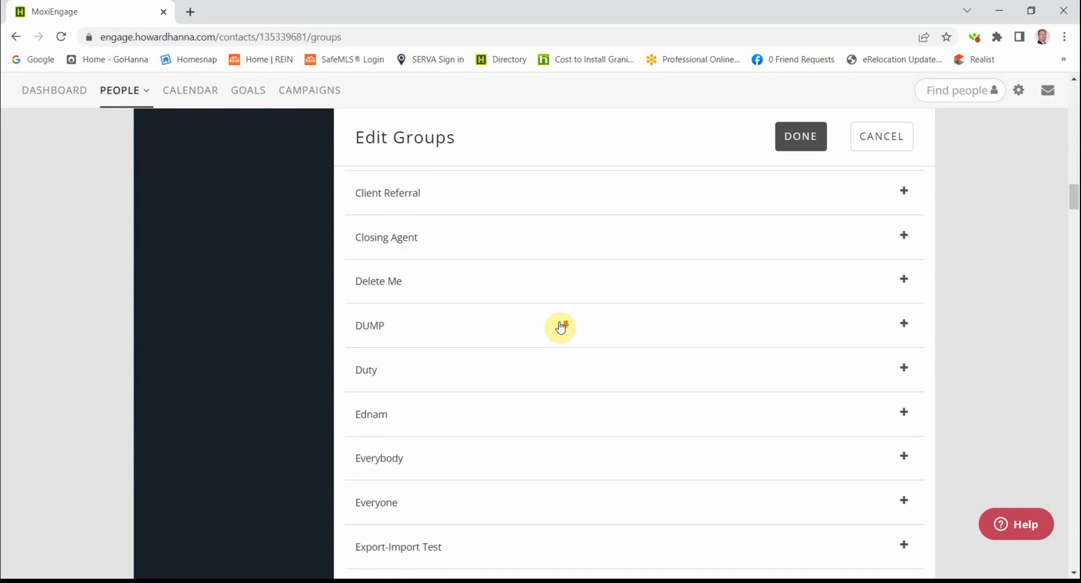
scroll(560, 328, "up", 4)
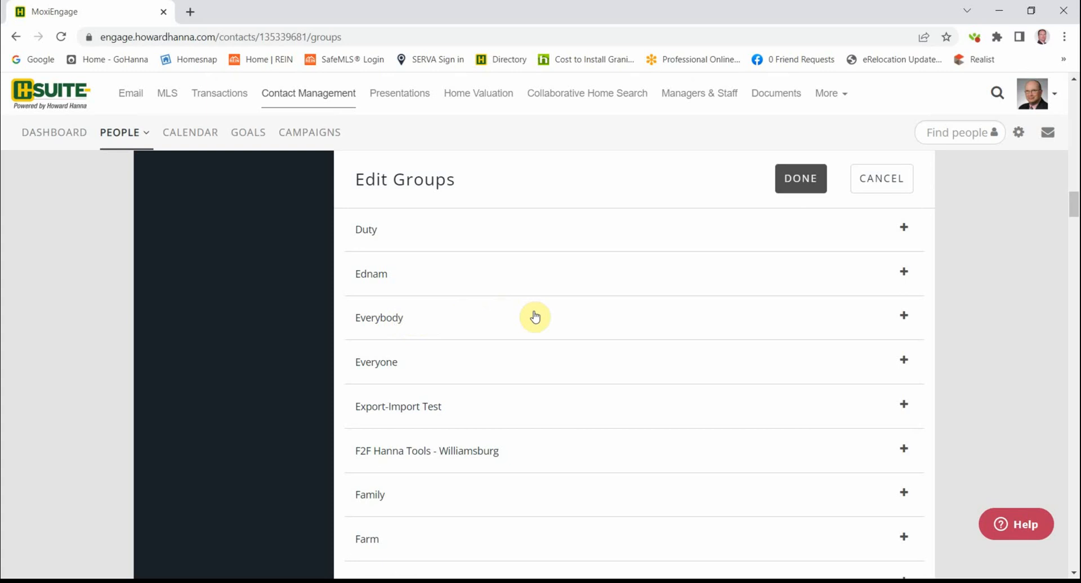
left_click(435, 321)
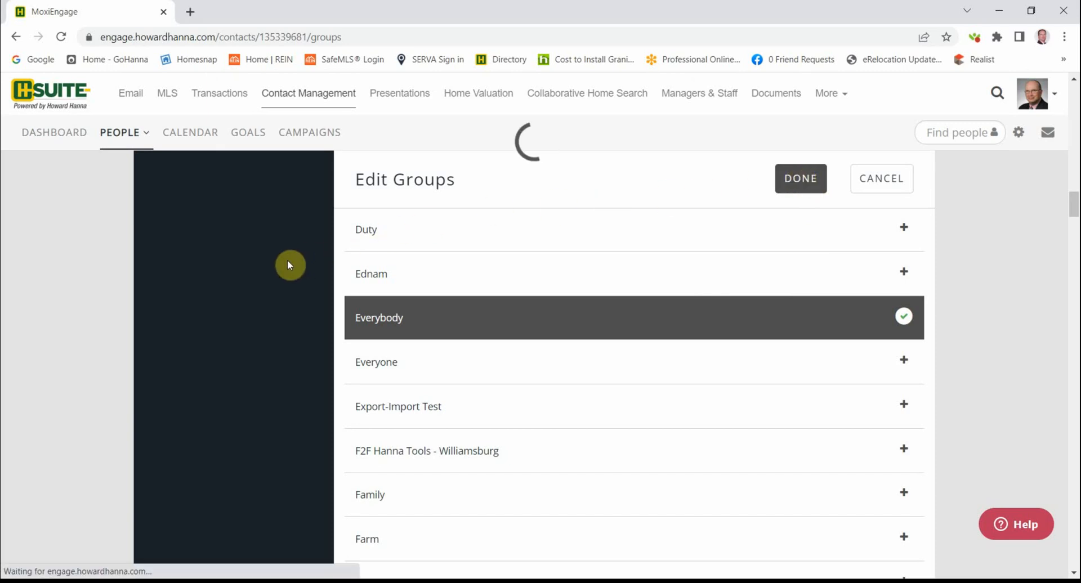
scroll(299, 286, "down", 3)
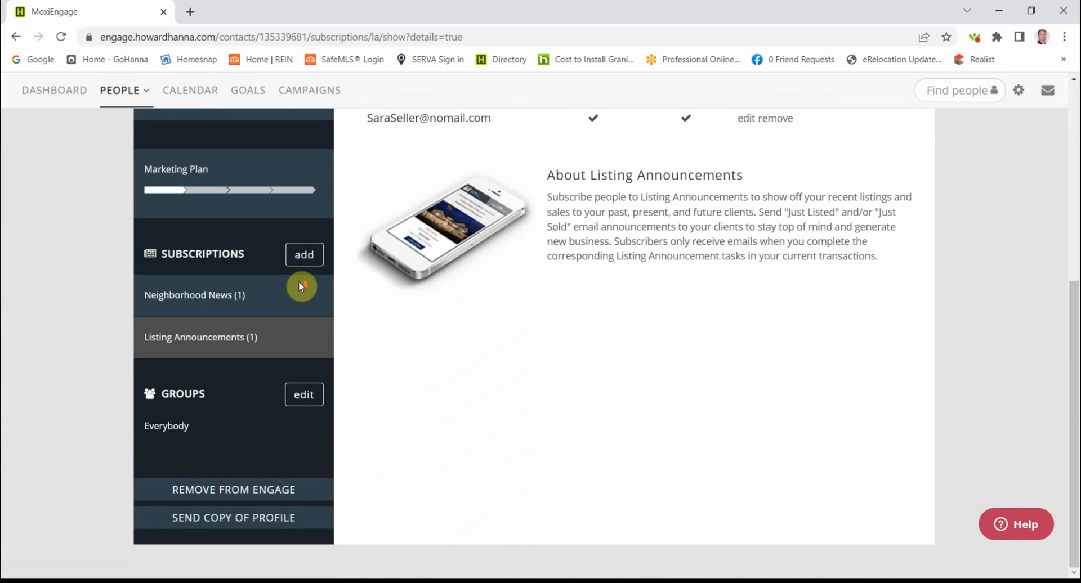
scroll(300, 288, "up", 5)
scroll(301, 288, "up", 1)
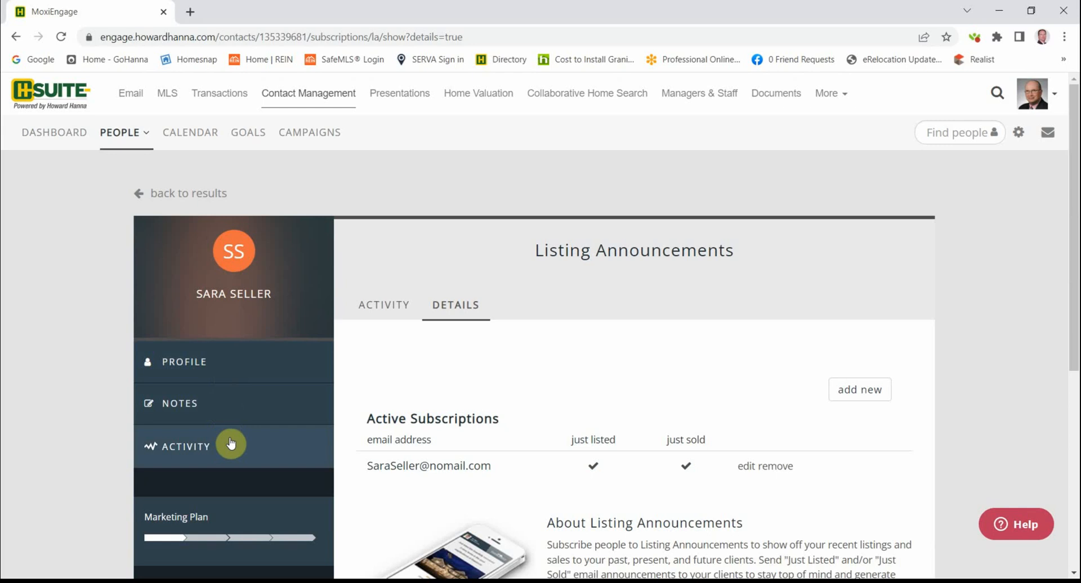
scroll(231, 445, "down", 5)
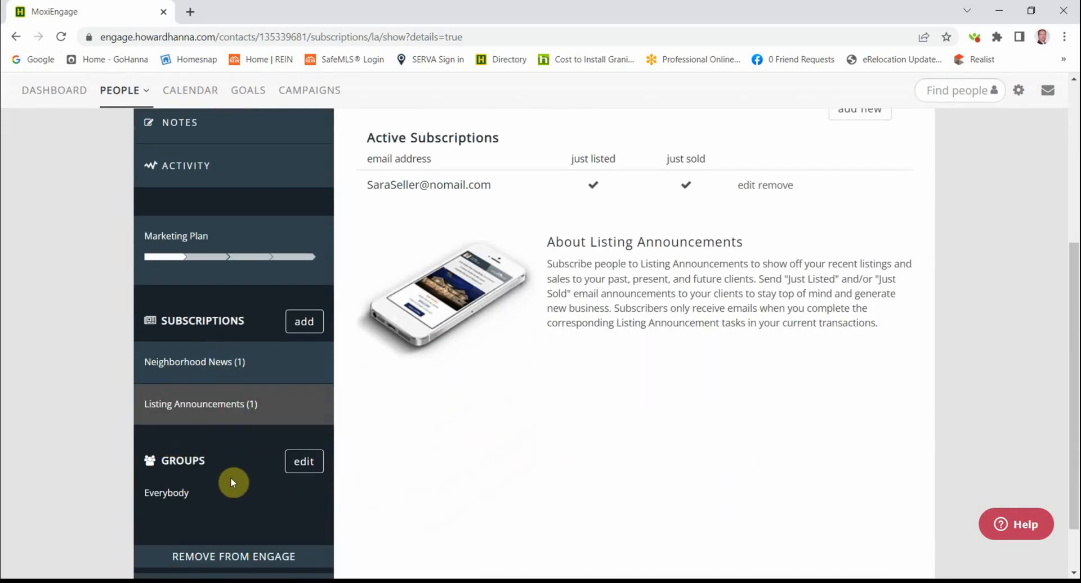
scroll(235, 482, "up", 5)
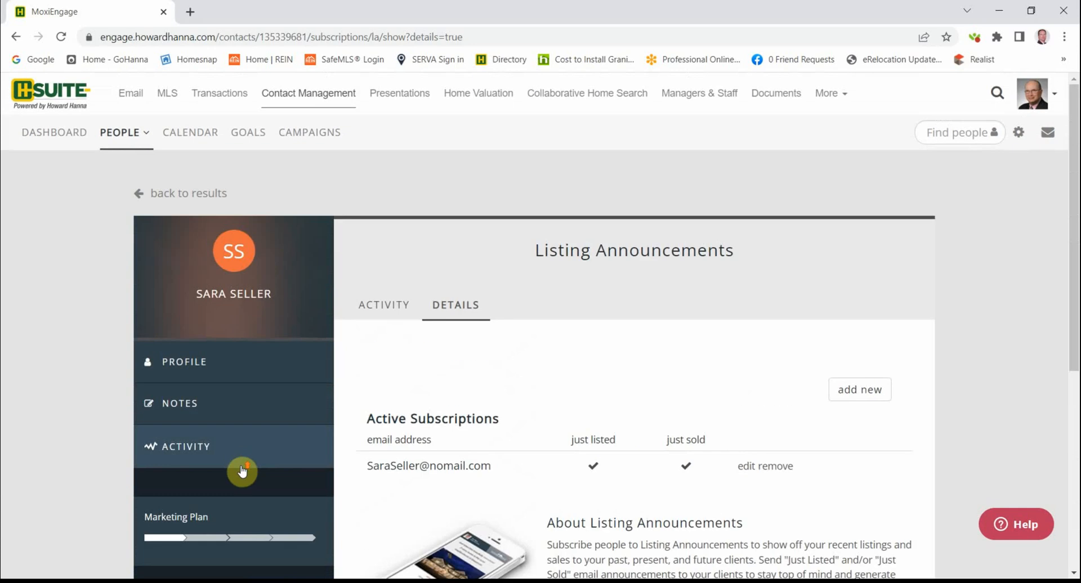